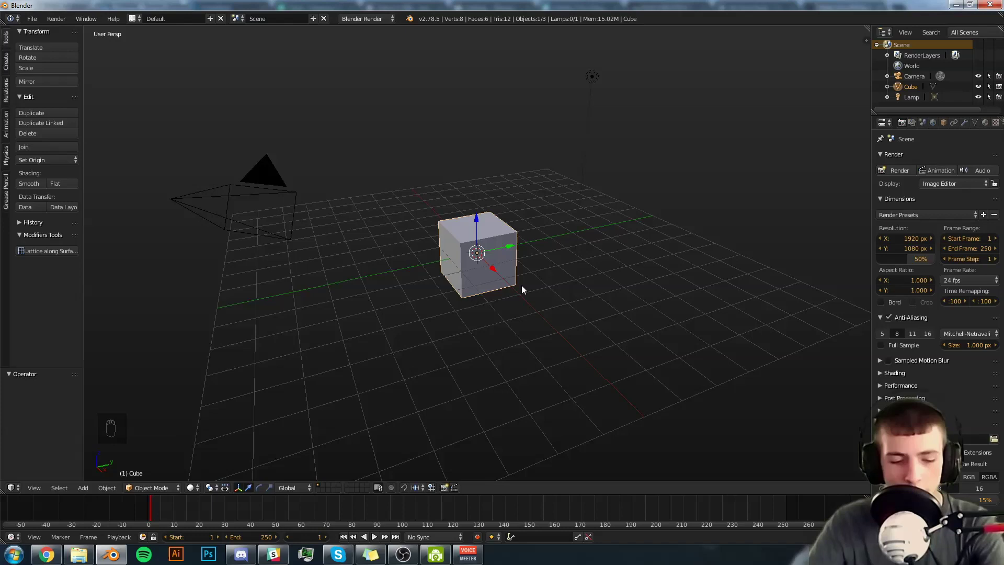
Scale the cube by 0.1 along Z and 1.5 along X, and apply its rotation and scale
text(sz)
text(.1)
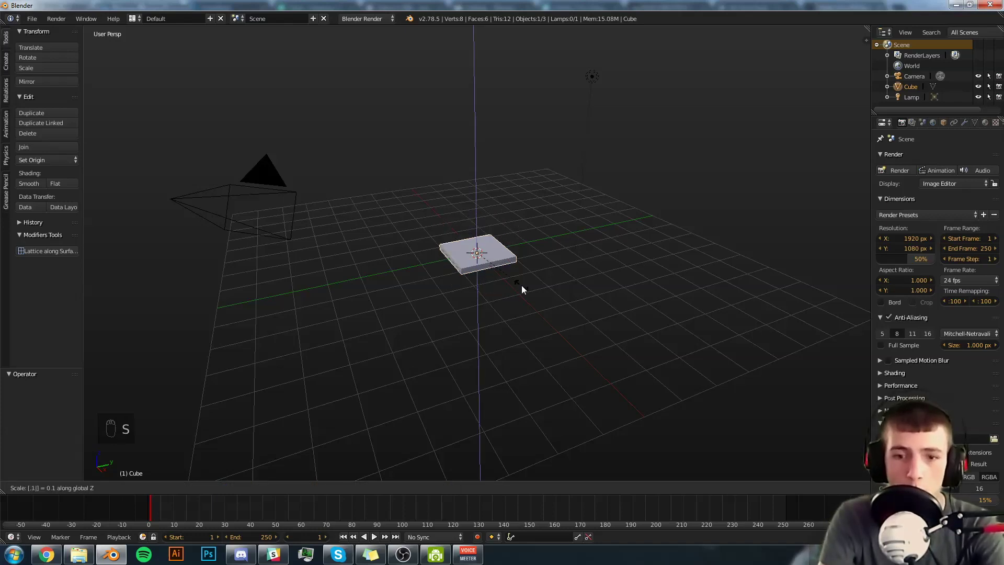
key(Return)
key(s)
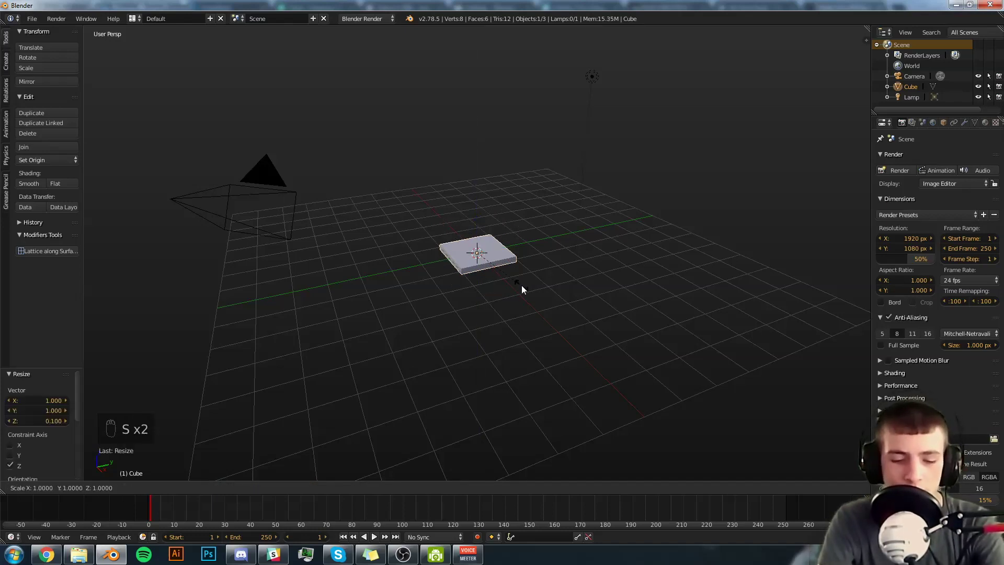
text(x1.5)
key(Return)
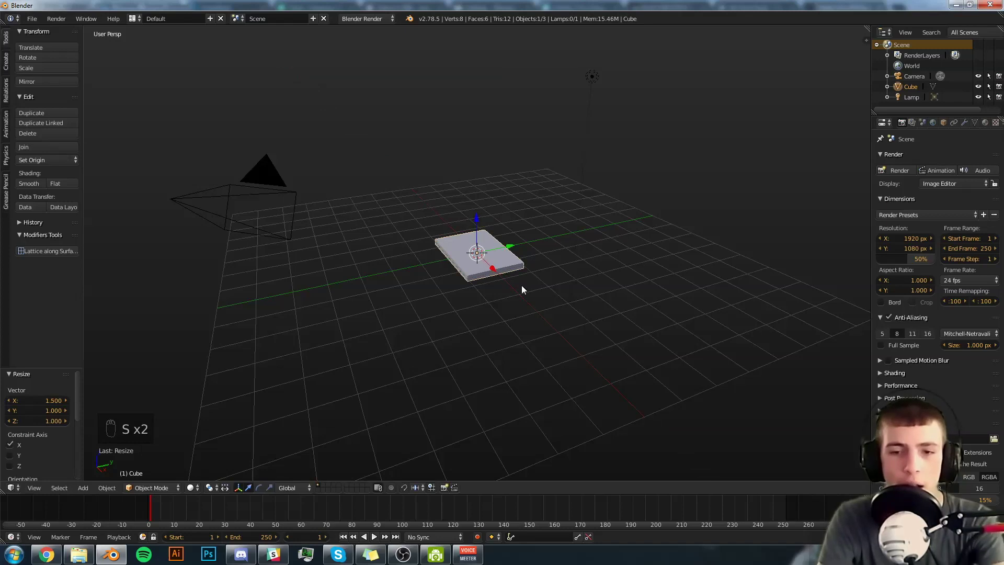
key(ctrl+a)
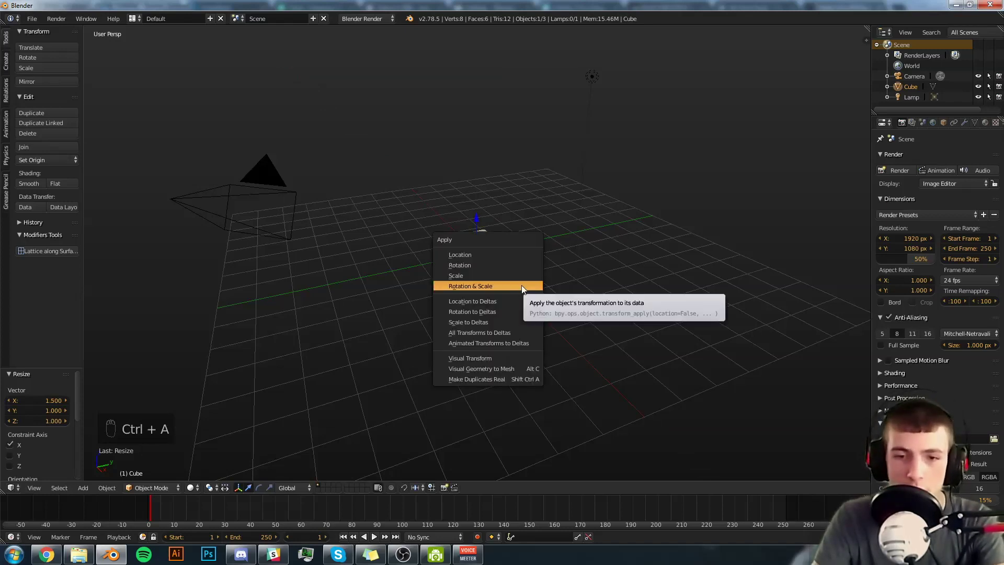
click(522, 286)
In Edit Mode from the top view, add 59 loop cuts across the slab's length and deselect everything
key(KP_7)
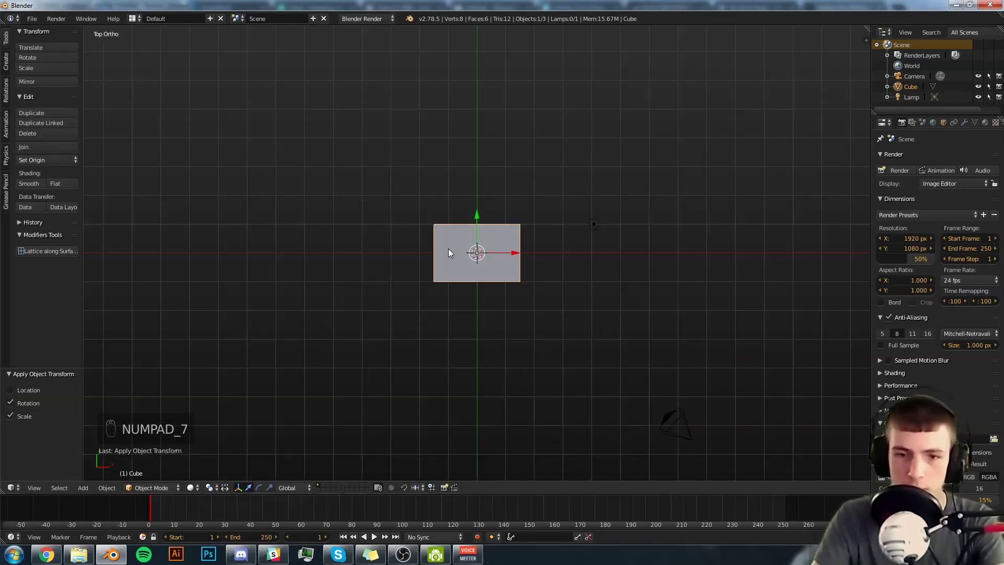
scroll(450, 253, up, 6)
shift+middle_drag(537, 233, 490, 264)
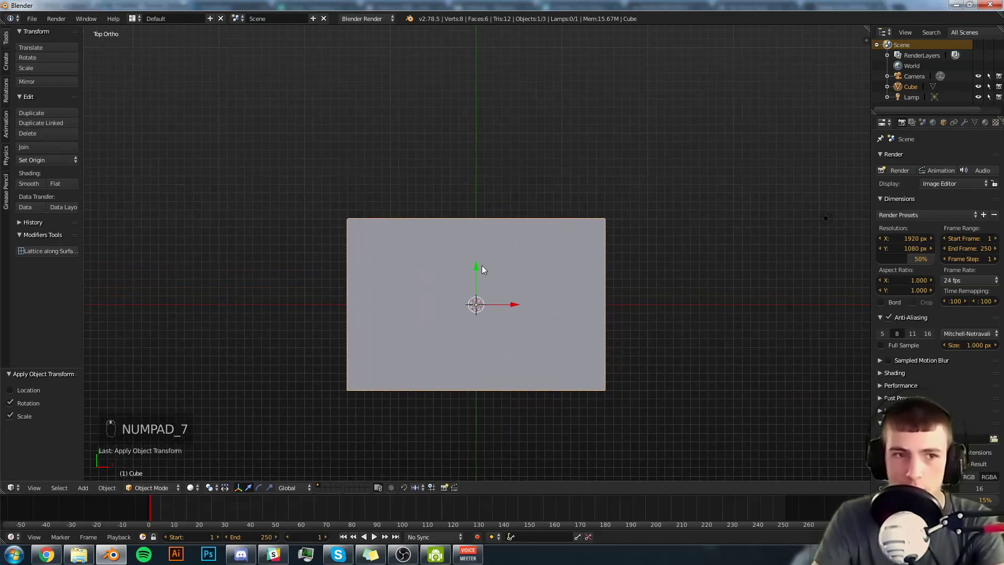
scroll(391, 252, up, 1)
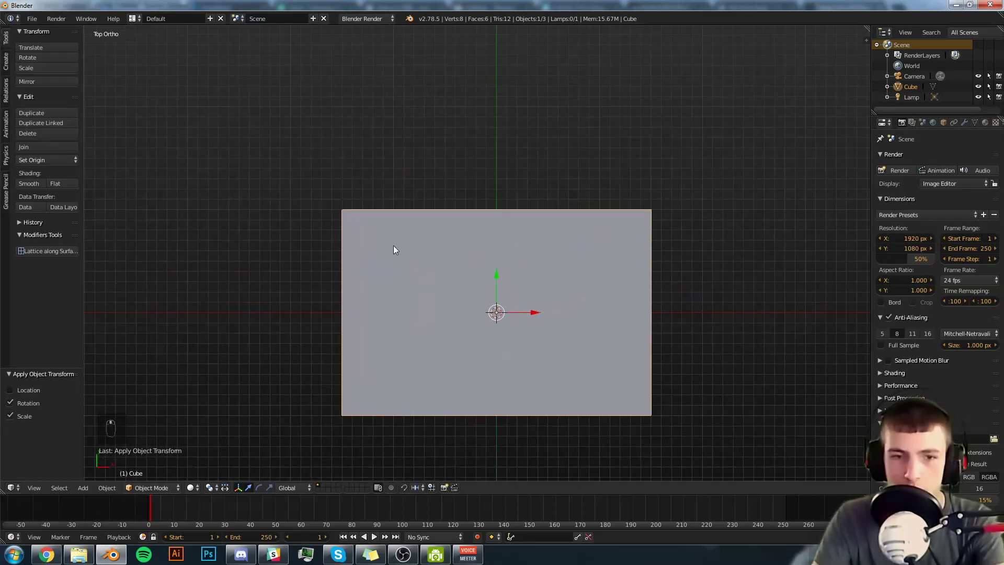
key(Tab)
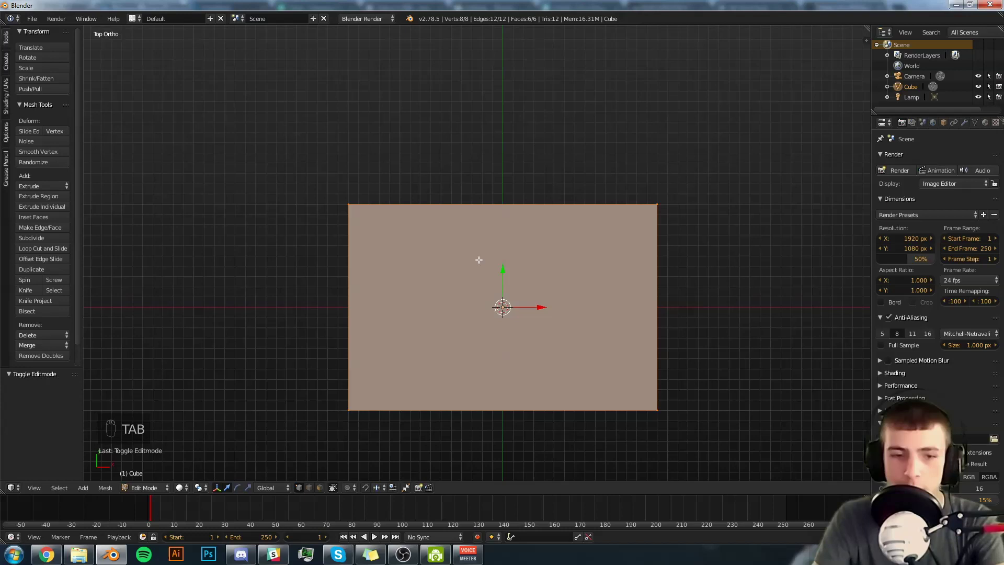
key(ctrl+r)
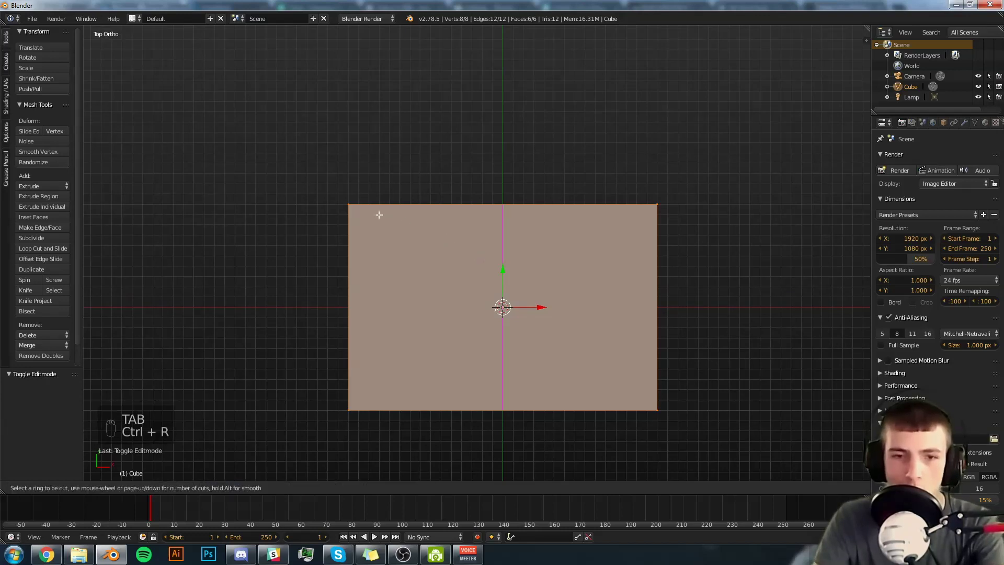
scroll(378, 214, up, 20)
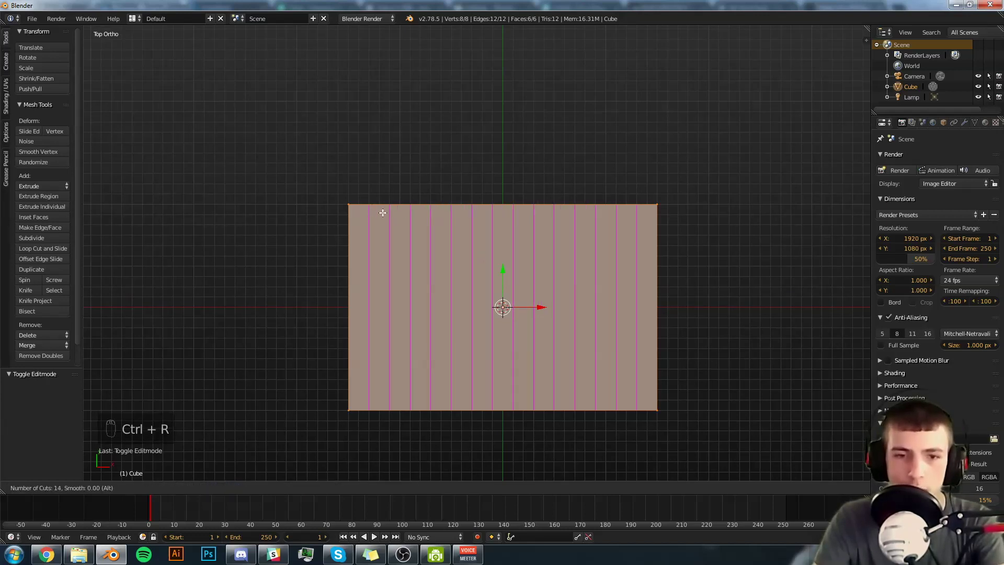
scroll(398, 211, up, 5)
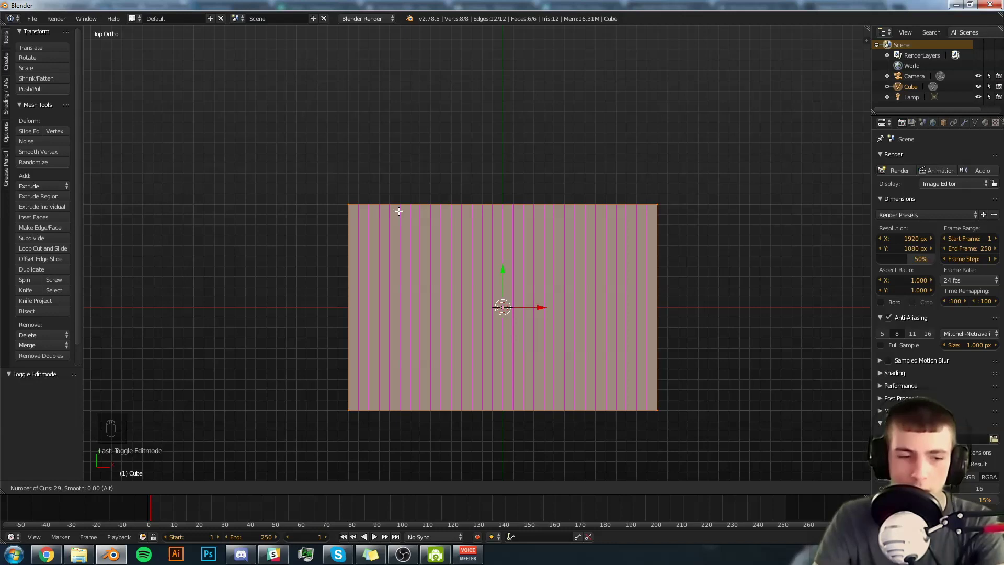
text(59)
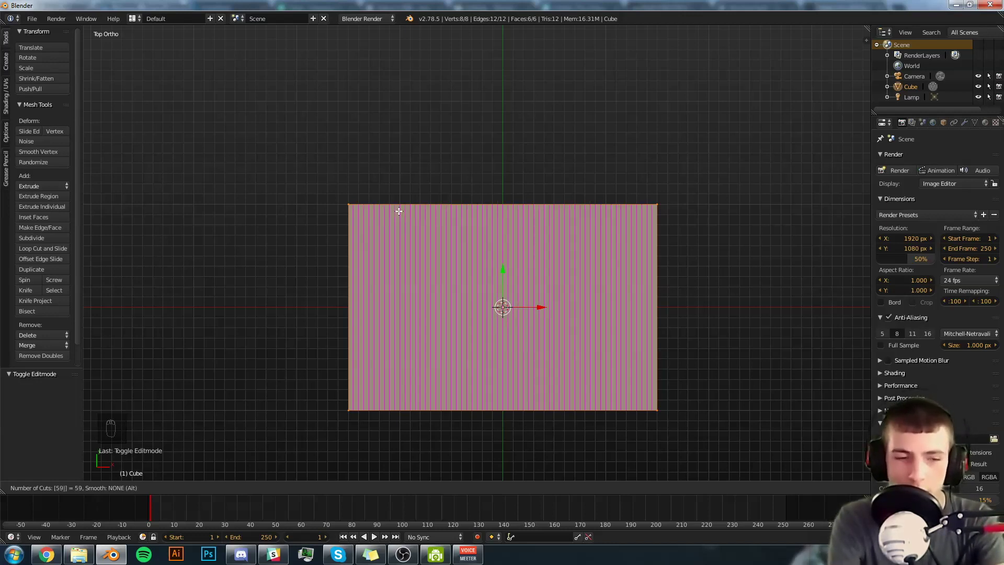
key(Return)
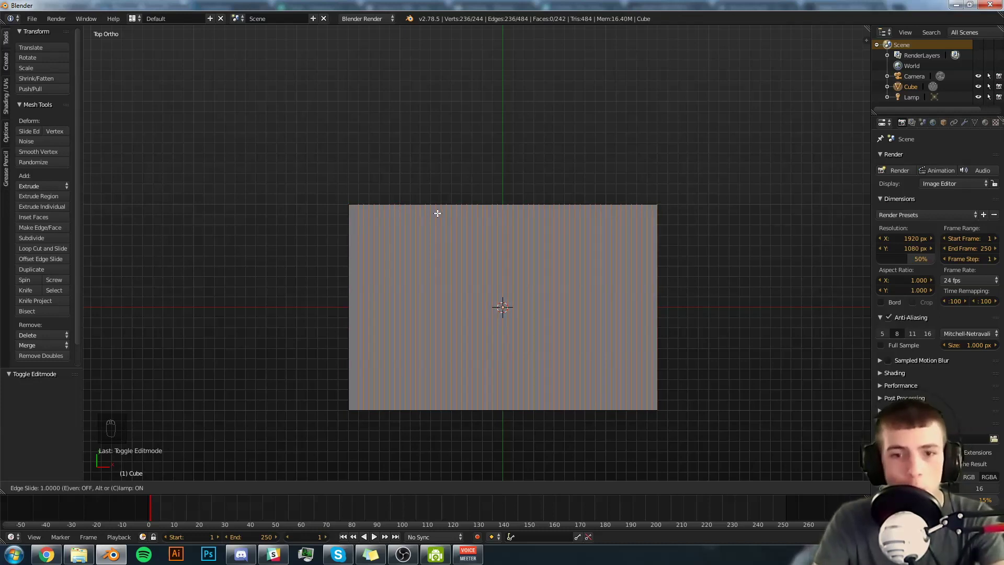
click(438, 213)
key(a)
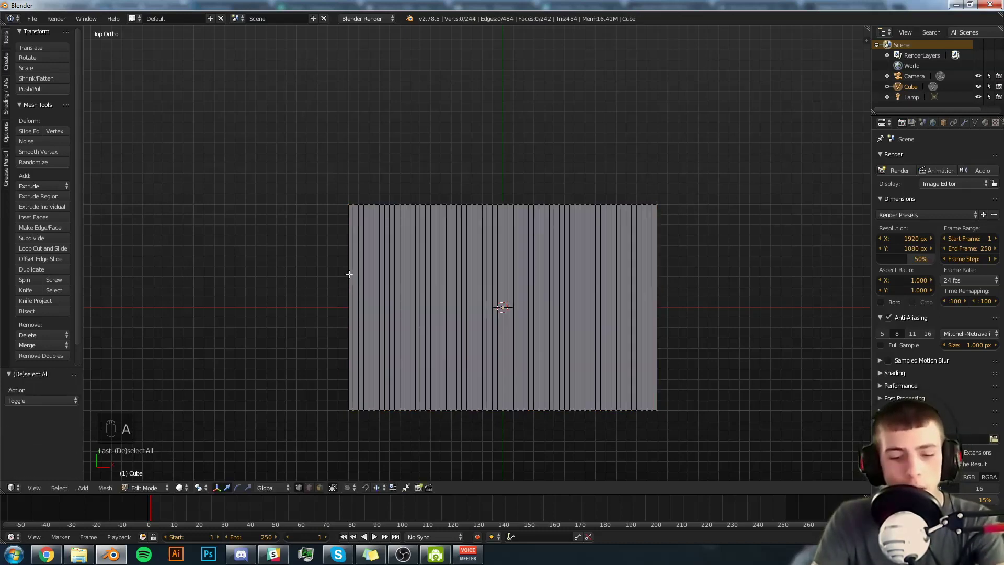
Add 39 evenly spaced loop cuts running lengthwise along the slab, perpendicular to the existing cuts, and clear the selection
key(ctrl+r)
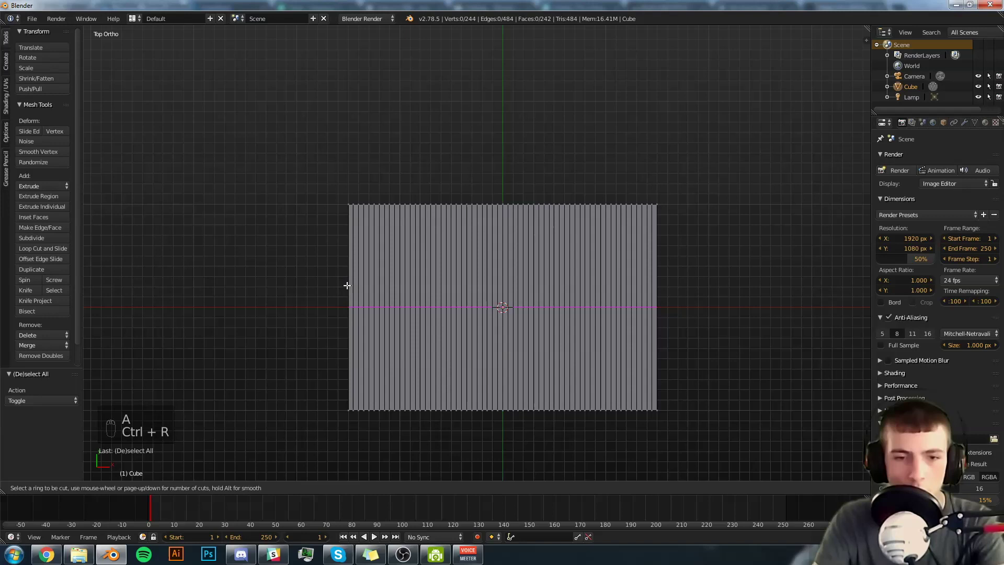
scroll(351, 308, up, 6)
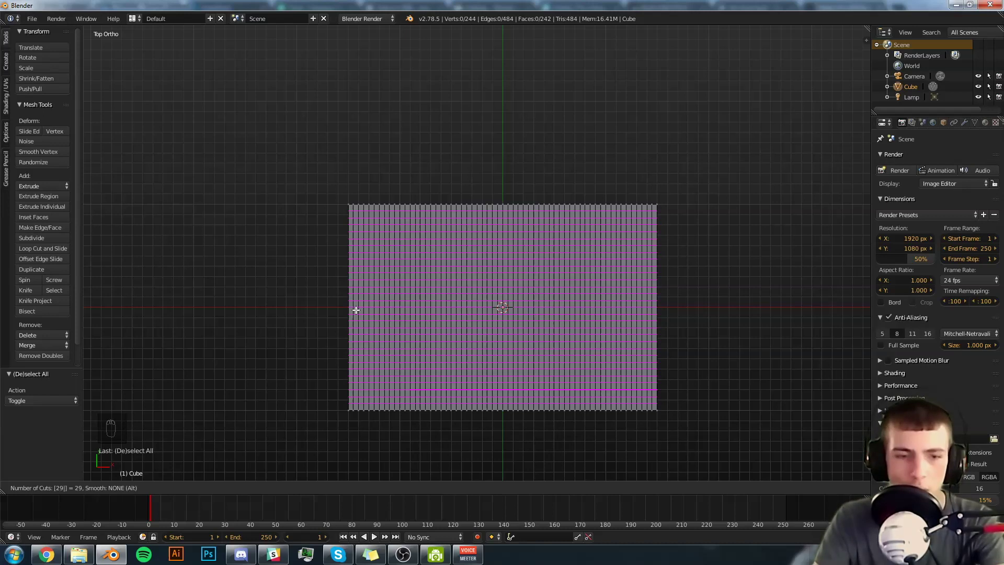
key(BackSpace)
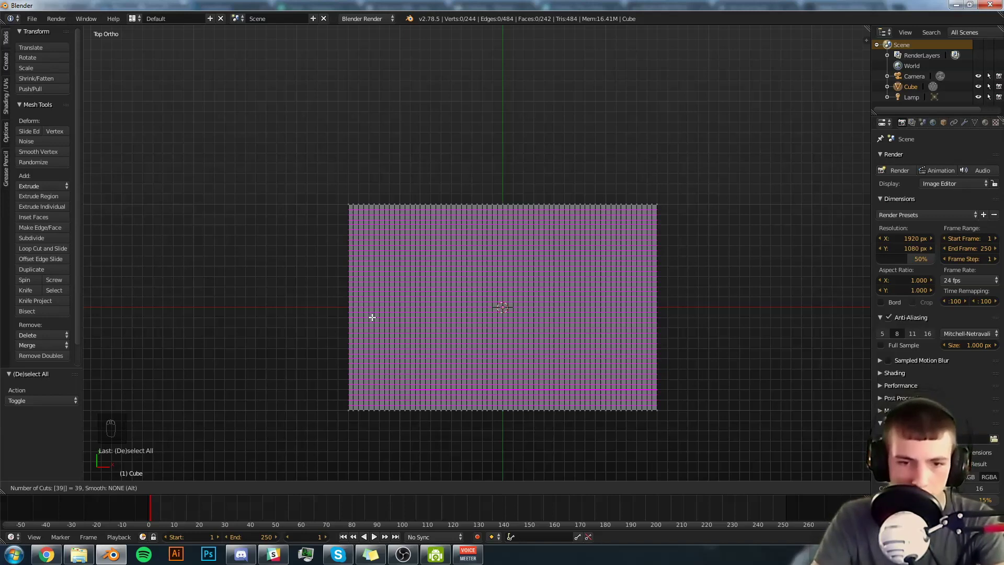
key(Return)
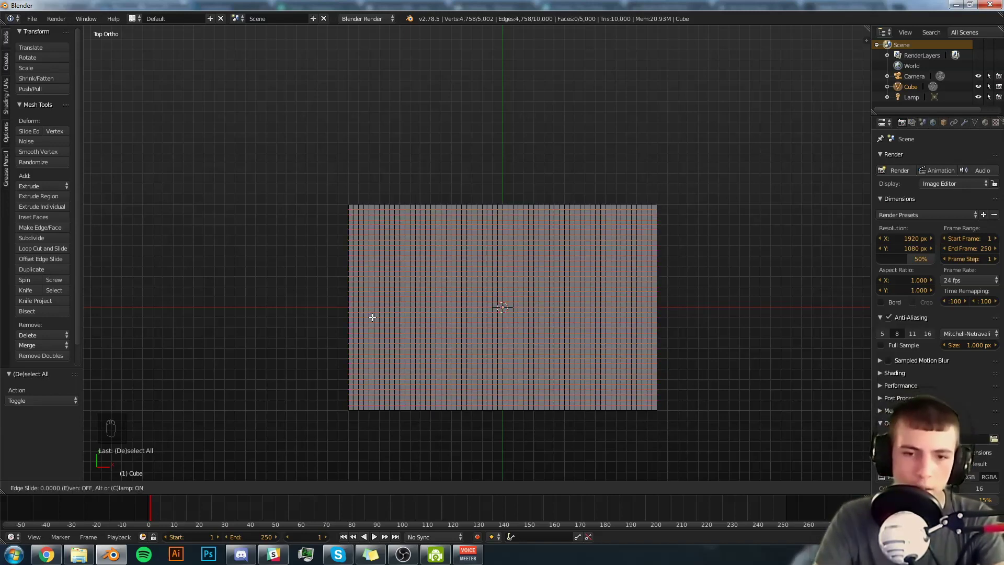
key(a)
key(a)
In face select mode, select the loop of faces around the slab's sides and delete only the faces, keeping their edges
middle_drag(405, 356, 410, 381)
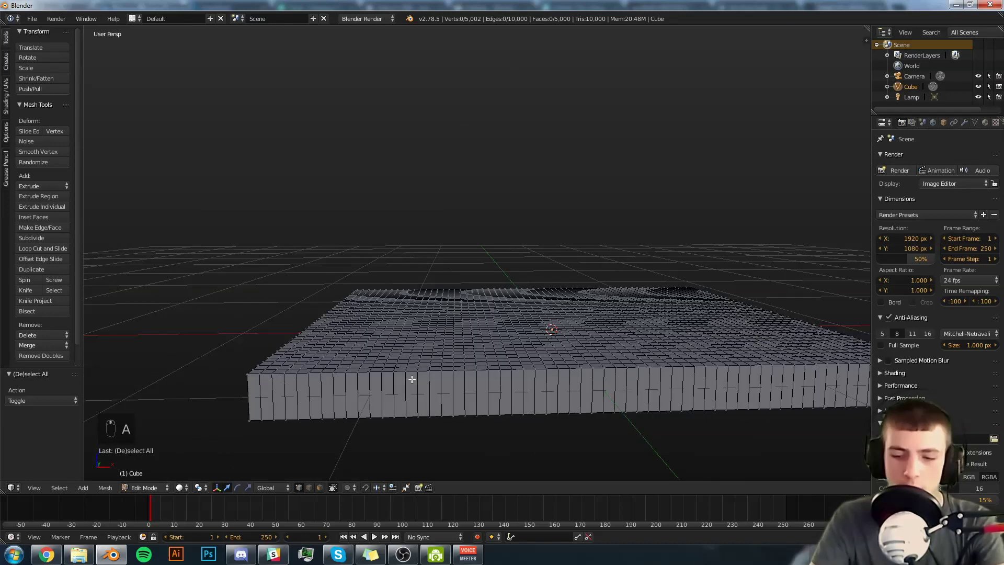
key(KP_1)
key(ctrl+Tab)
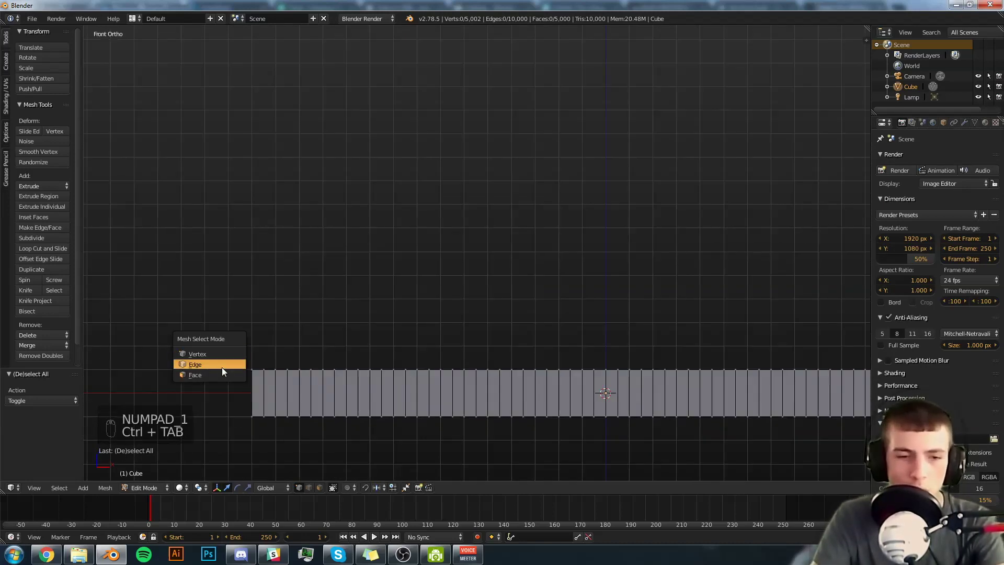
click(224, 374)
middle_drag(279, 343, 298, 389)
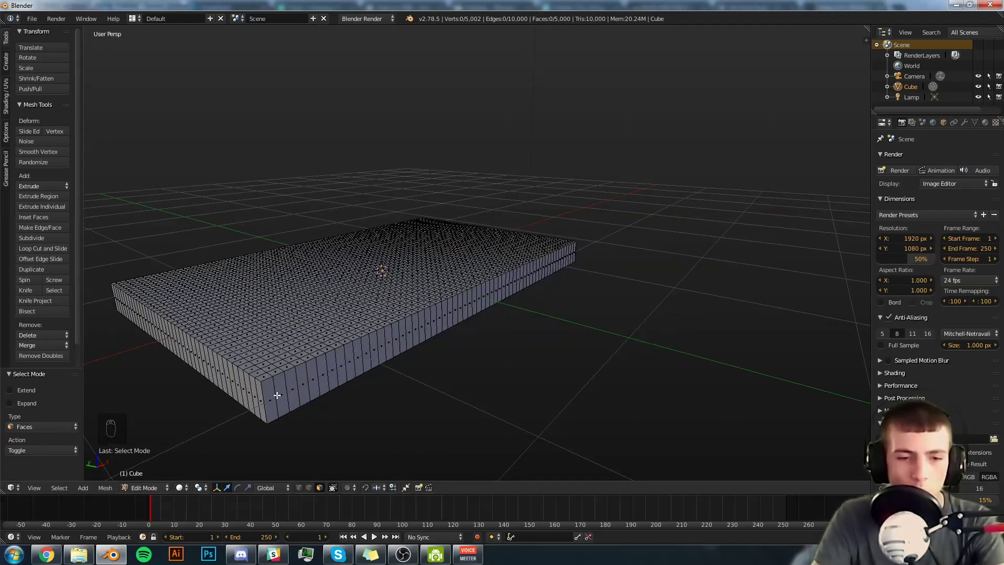
alt+right_click(277, 395)
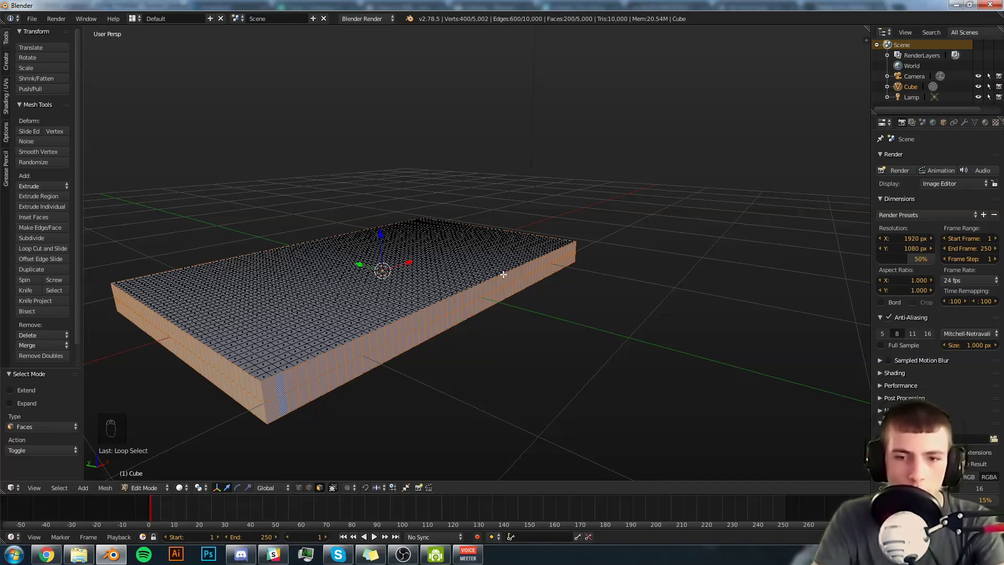
middle_drag(403, 325, 472, 319)
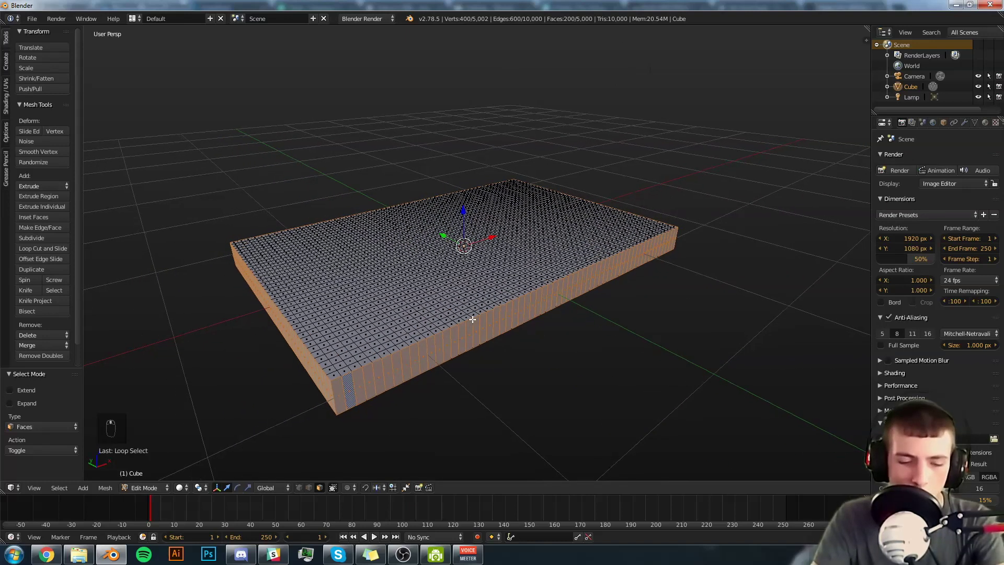
key(x)
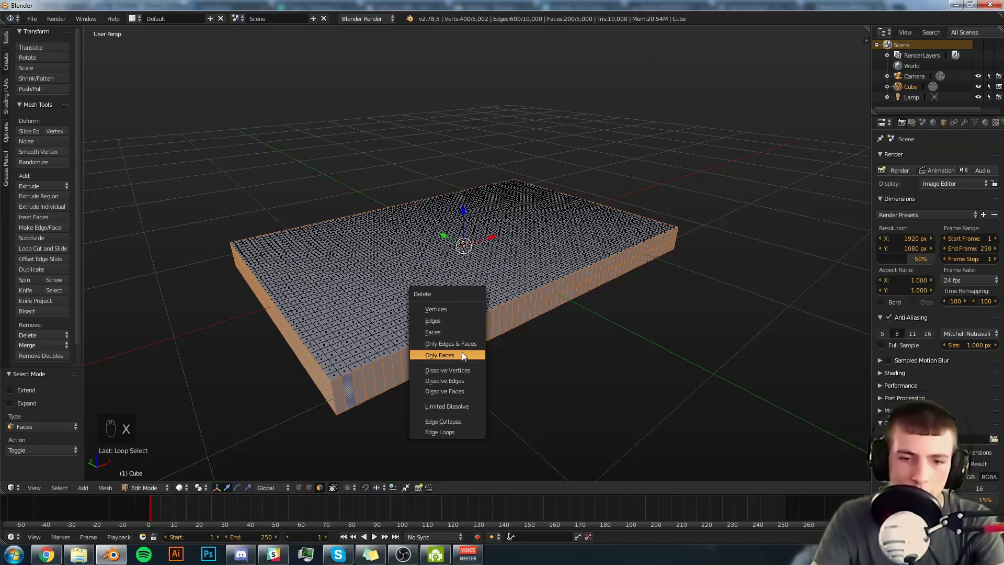
click(461, 353)
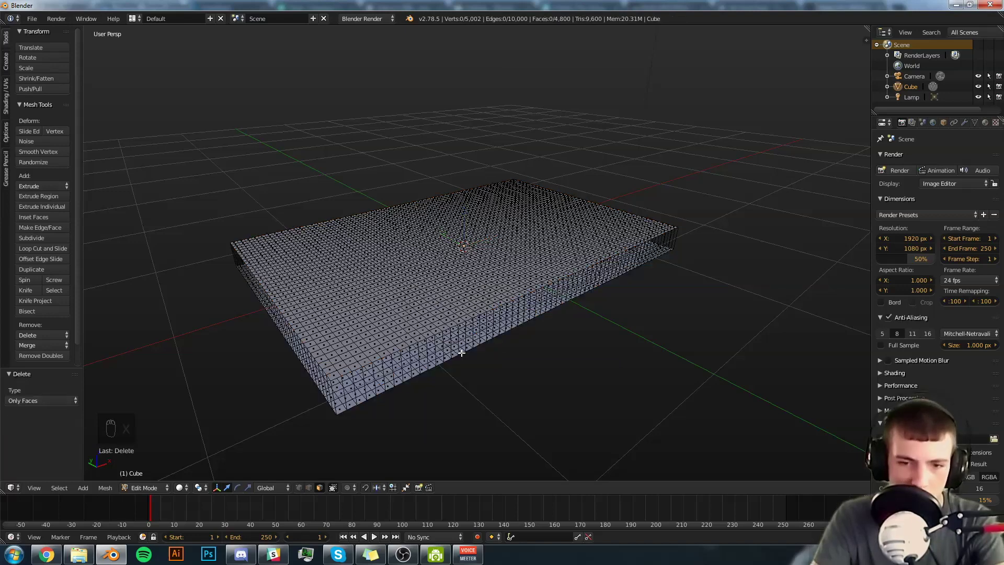
Inspect the slab's open sides from several angles and return to Object Mode
middle_drag(474, 366, 418, 349)
scroll(419, 348, up, 5)
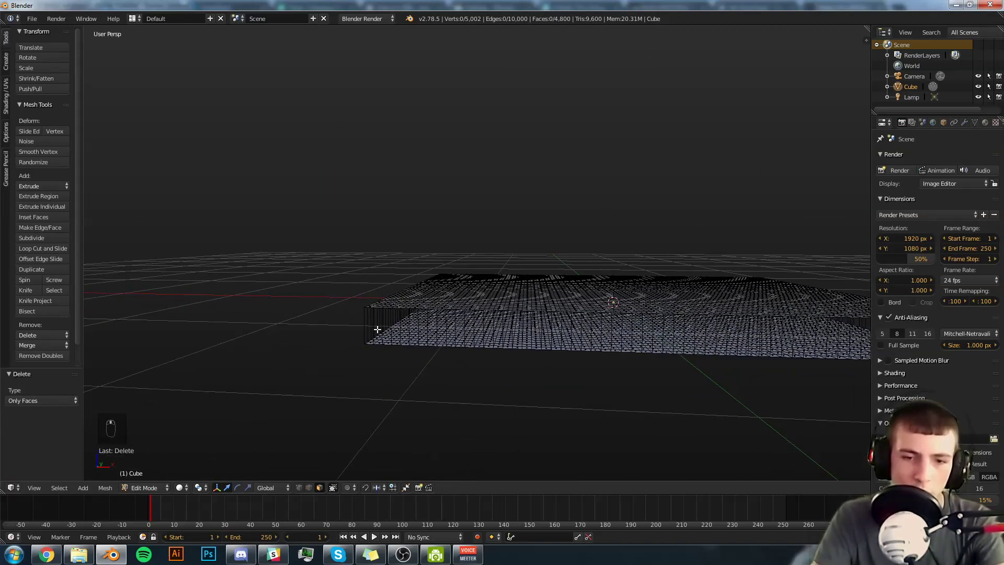
scroll(438, 301, down, 4)
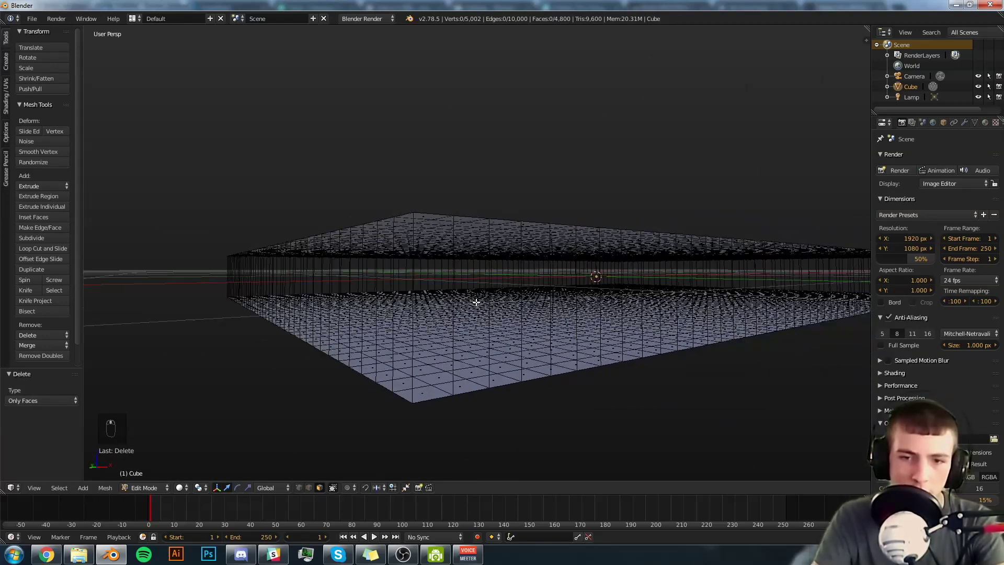
key(Tab)
middle_drag(438, 335, 440, 346)
scroll(443, 340, down, 3)
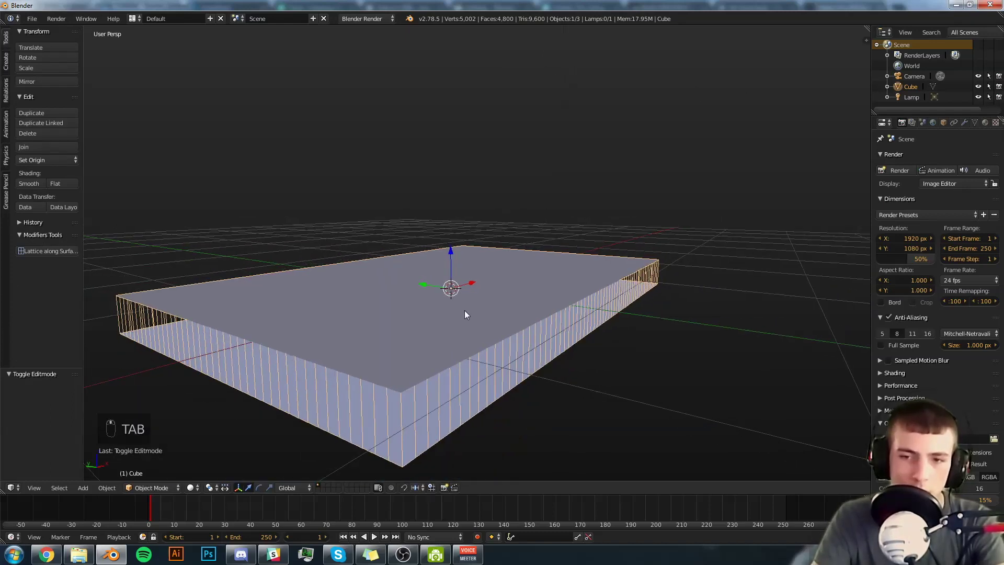
middle_drag(466, 314, 498, 266)
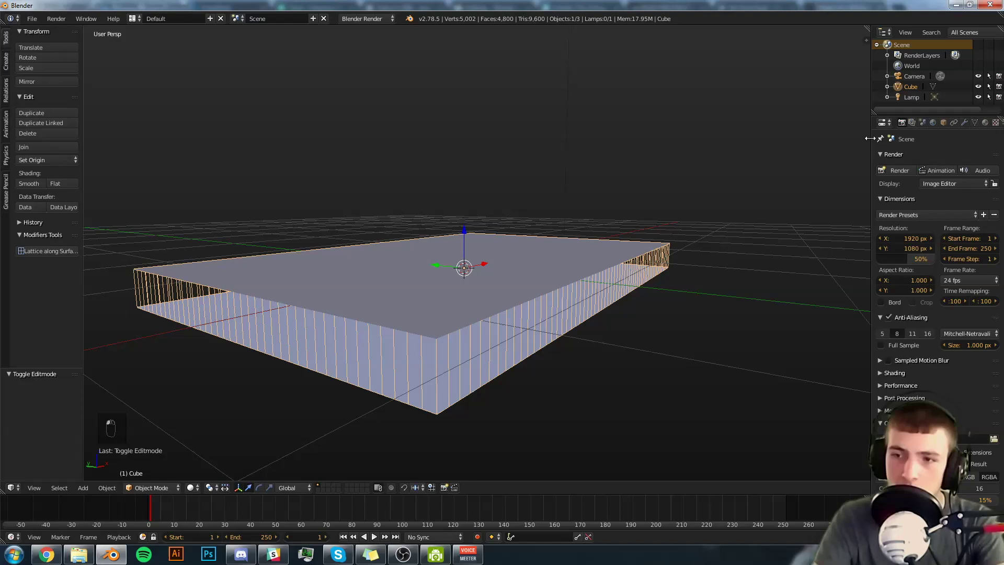
Widen the properties area, enable Cloth physics on the slab and apply the Cotton preset
drag(872, 138, 806, 138)
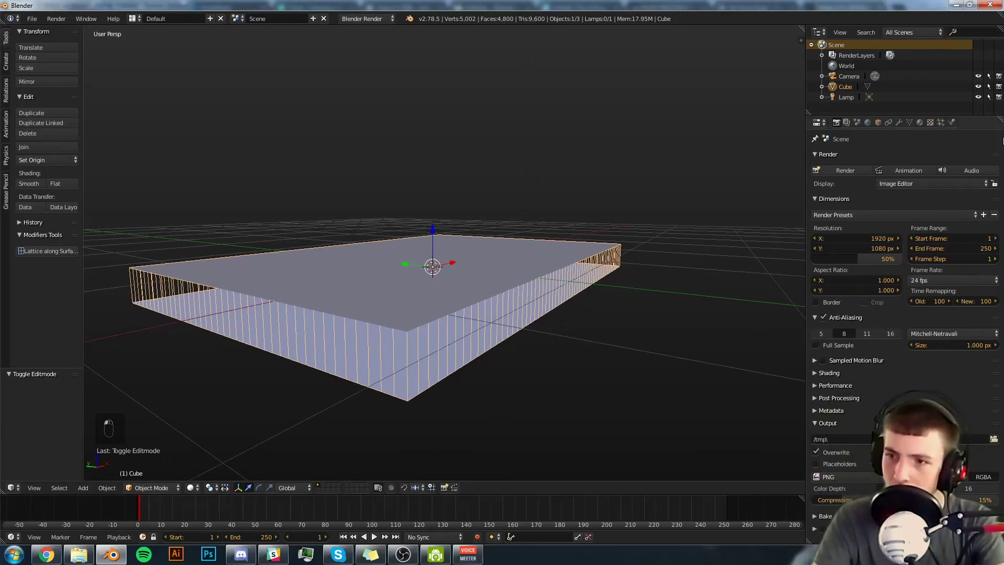
click(953, 122)
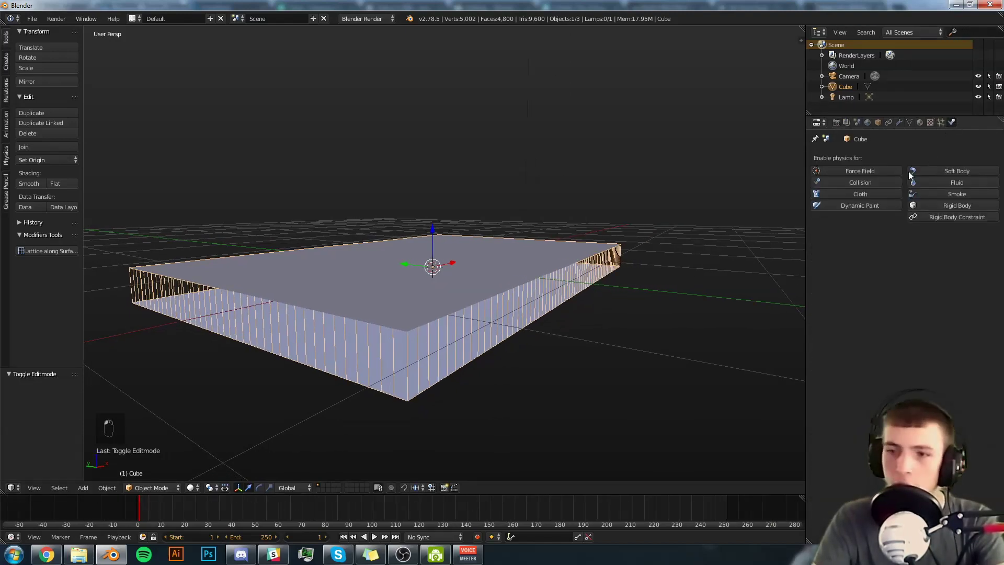
click(838, 192)
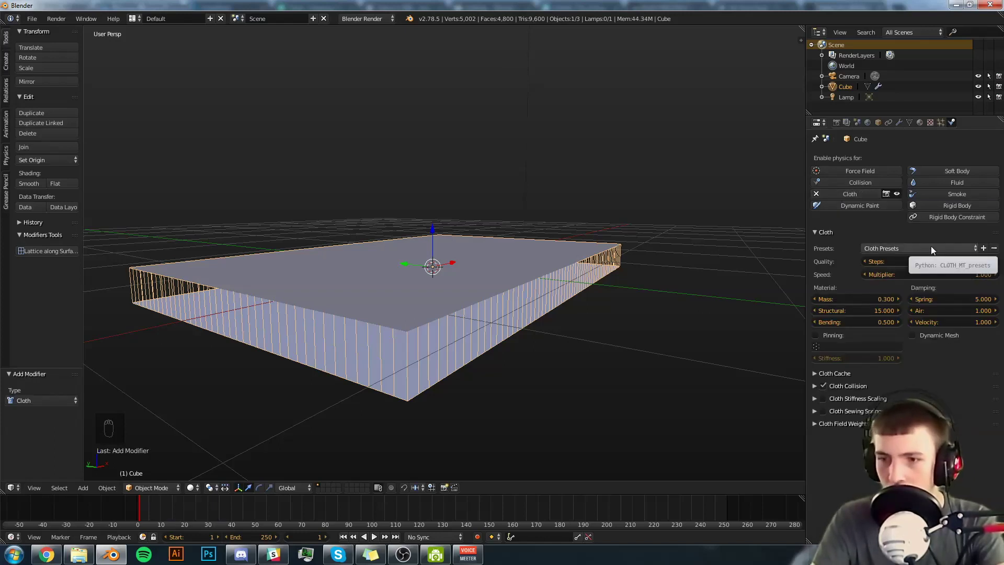
click(931, 247)
click(909, 260)
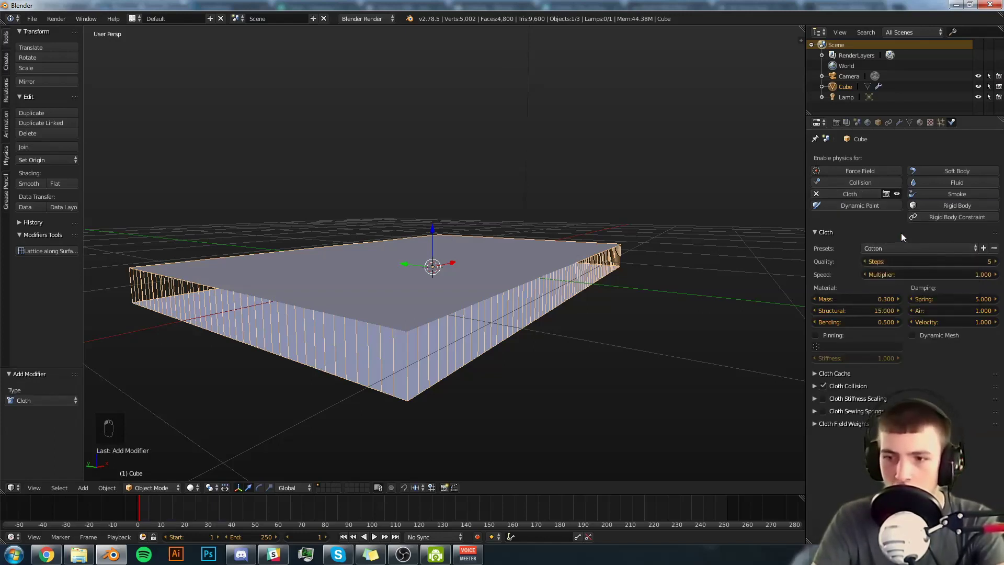
click(834, 398)
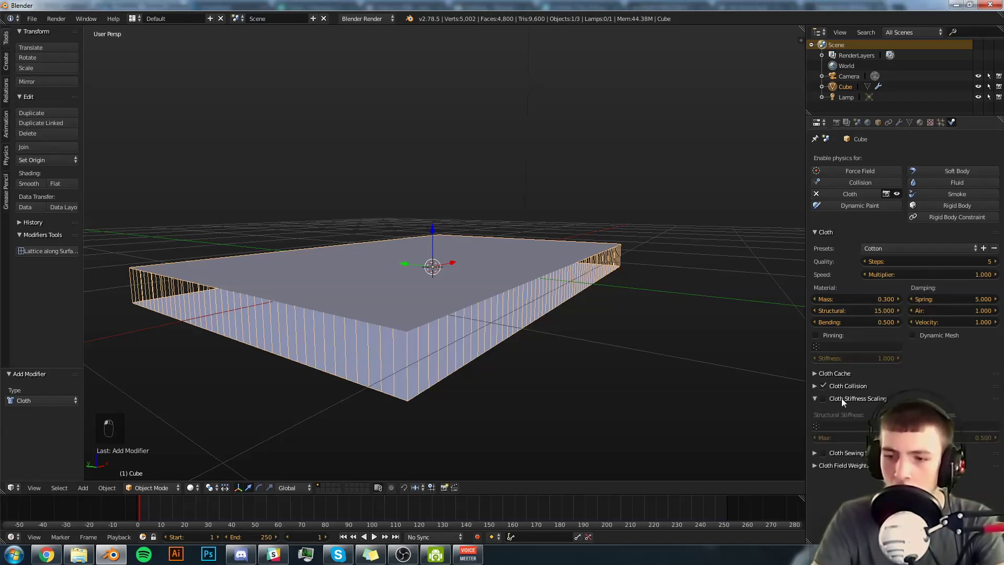
click(834, 400)
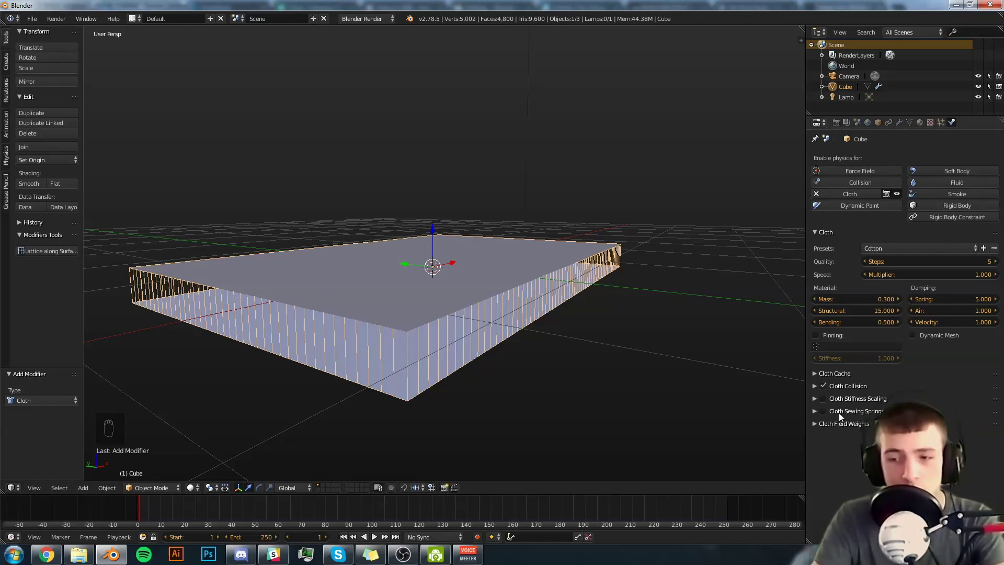
Enable Cloth Sewing Springs and remove the influence of gravity in the Cloth Field Weights
click(839, 413)
click(824, 411)
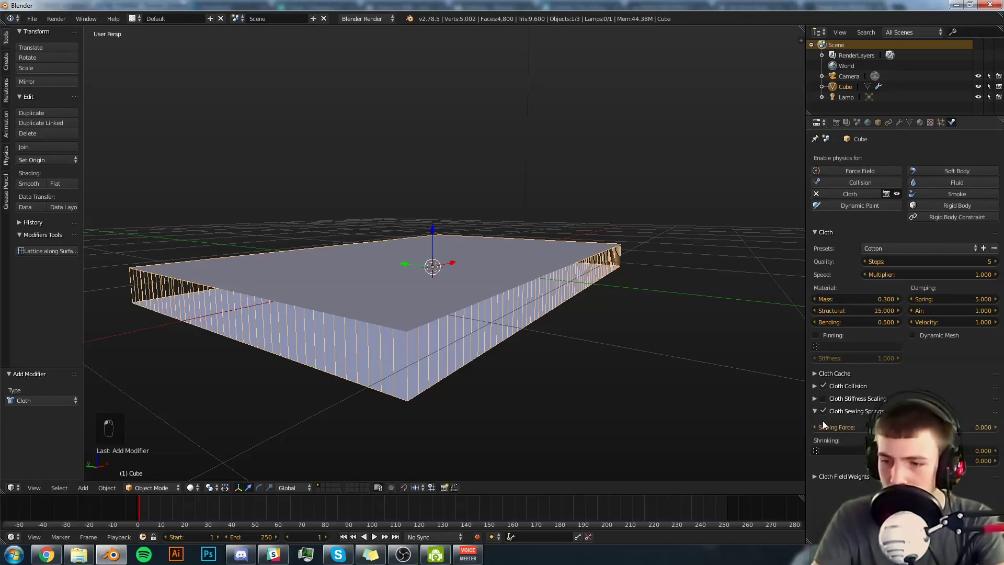
click(830, 476)
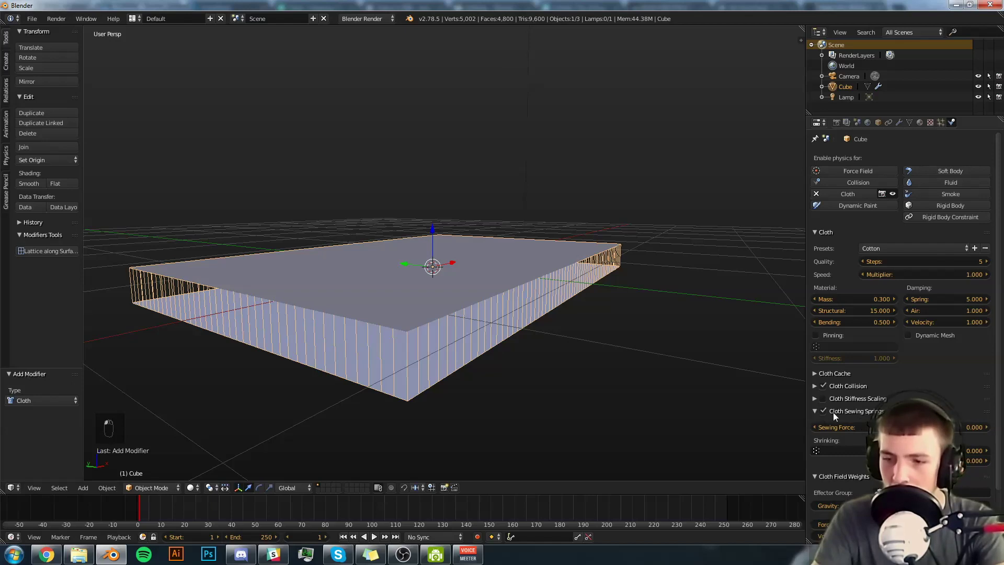
scroll(853, 388, down, 3)
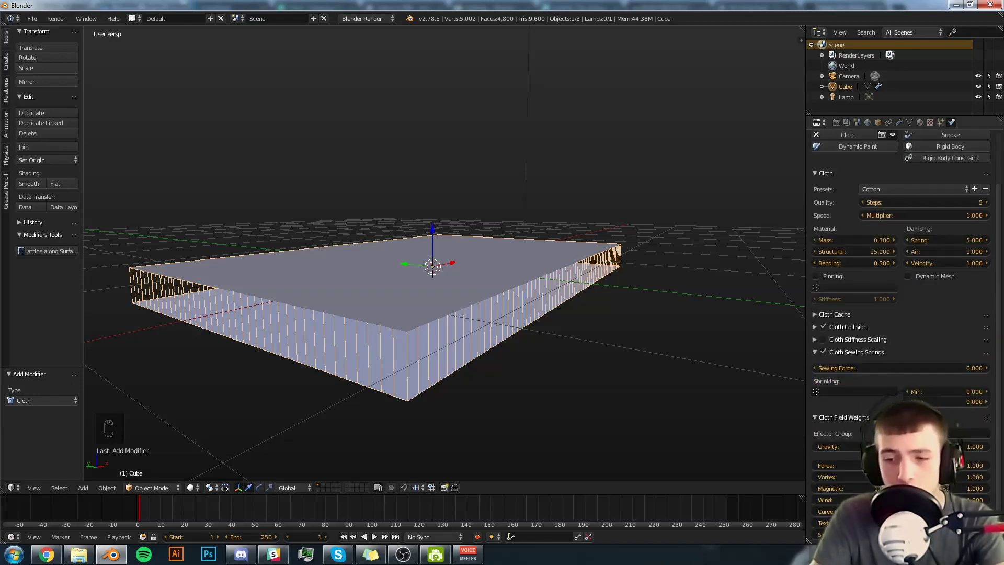
click(899, 446)
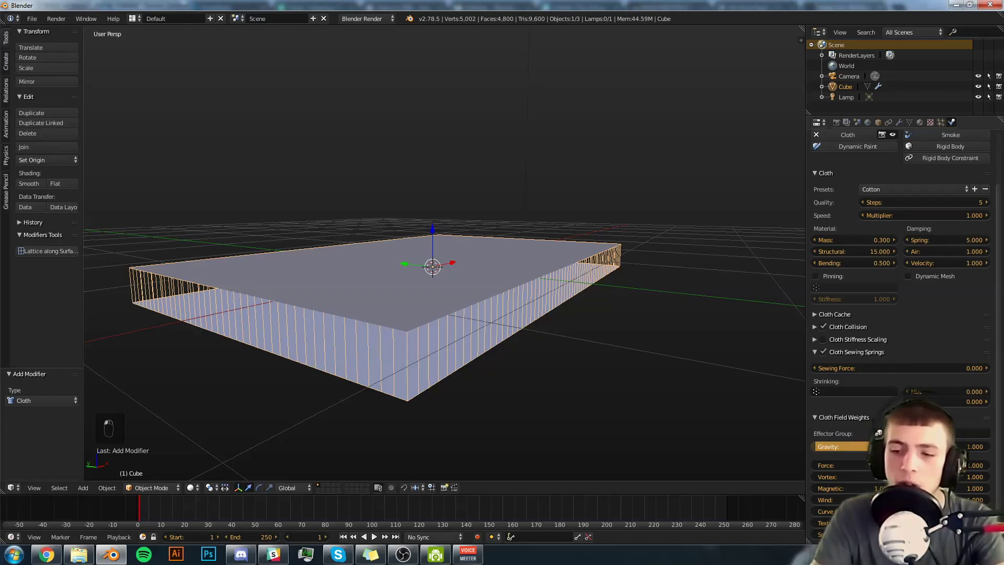
Hide the tool shelf and add a Force type force field at the slab's centre
middle_drag(674, 304, 626, 262)
key(t)
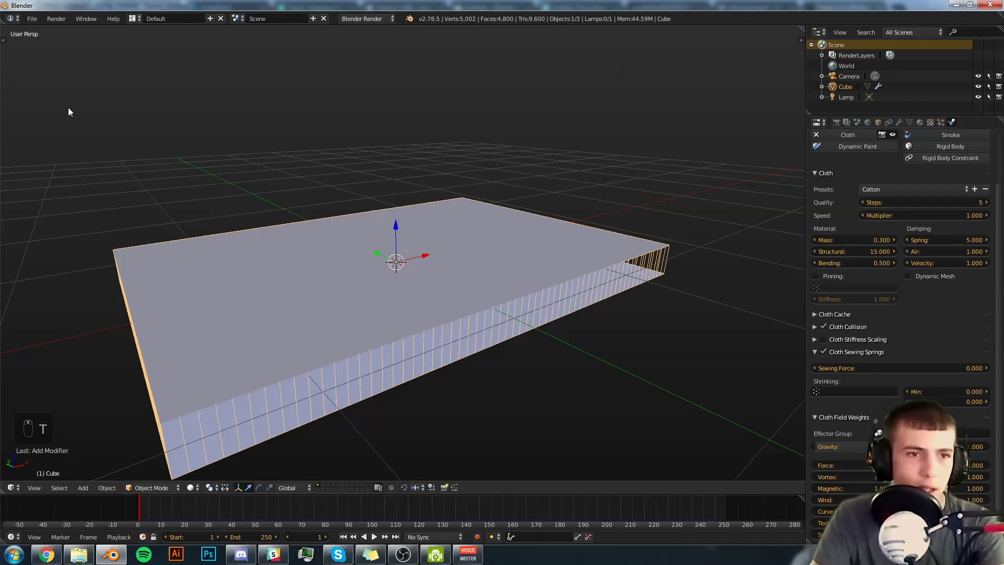
middle_drag(330, 233, 428, 210)
key(shift+a)
mouse_move(429, 210)
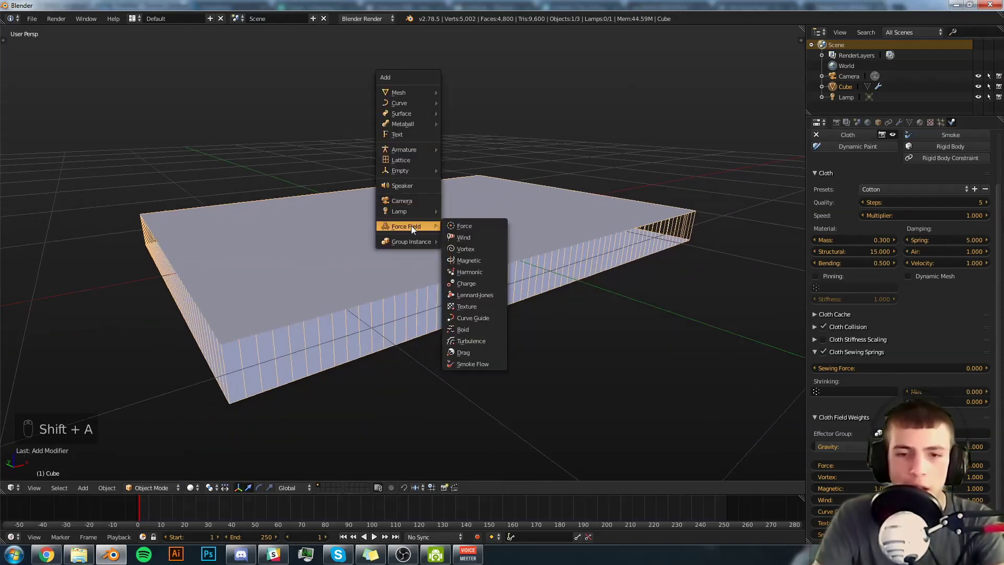
click(456, 226)
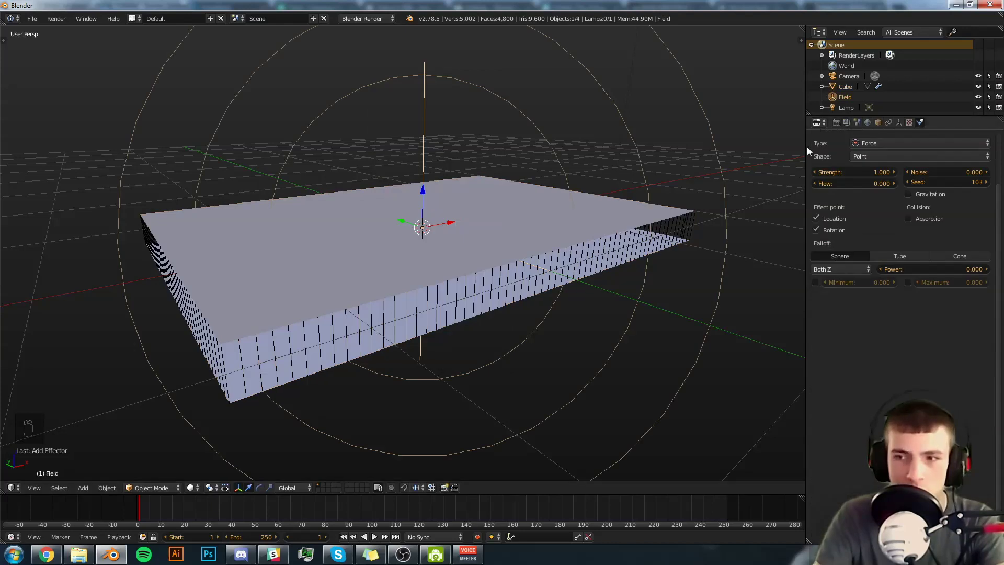
Set the force field's strength to 200
click(844, 169)
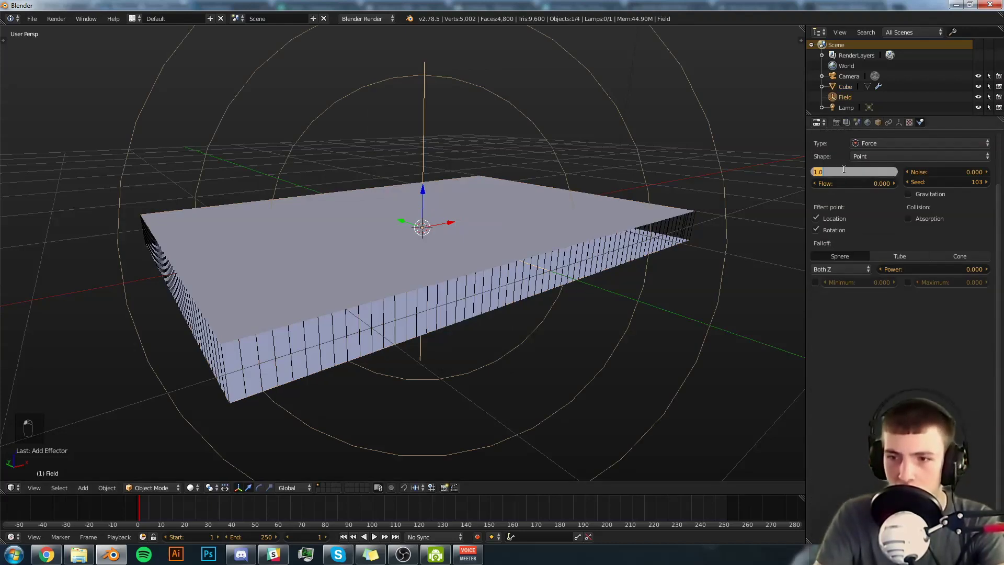
key(Return)
scroll(903, 198, up, 1)
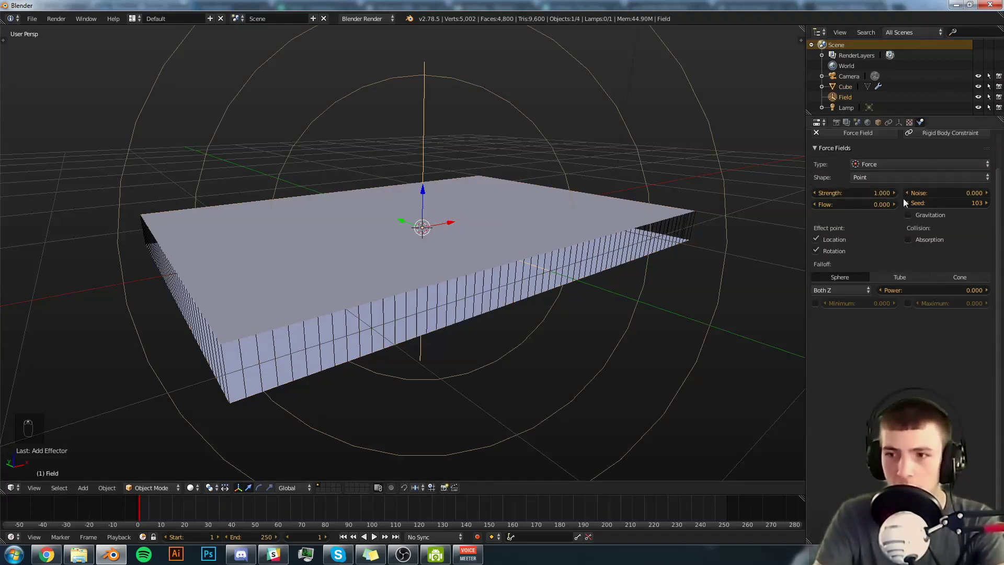
scroll(903, 199, up, 2)
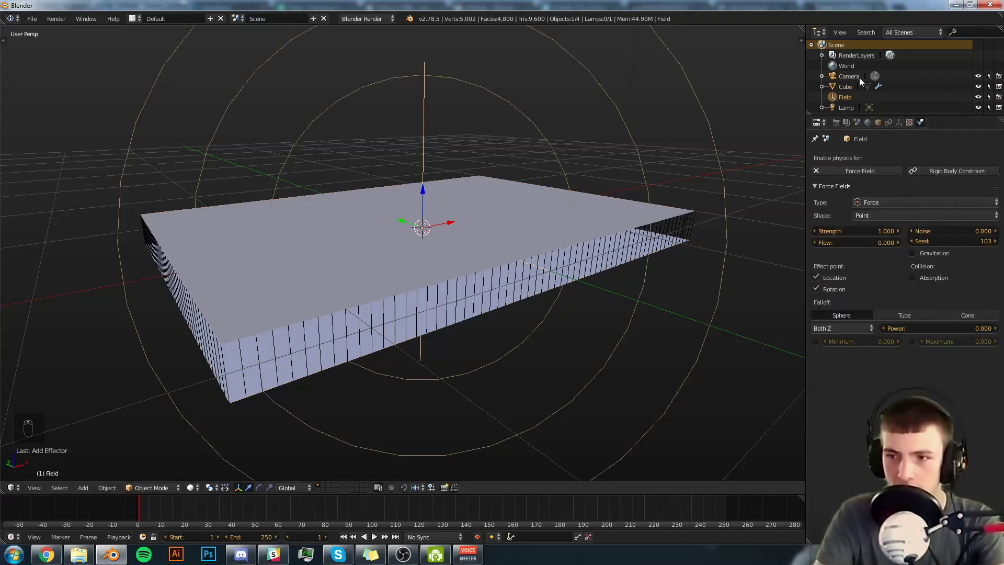
click(844, 231)
text(200)
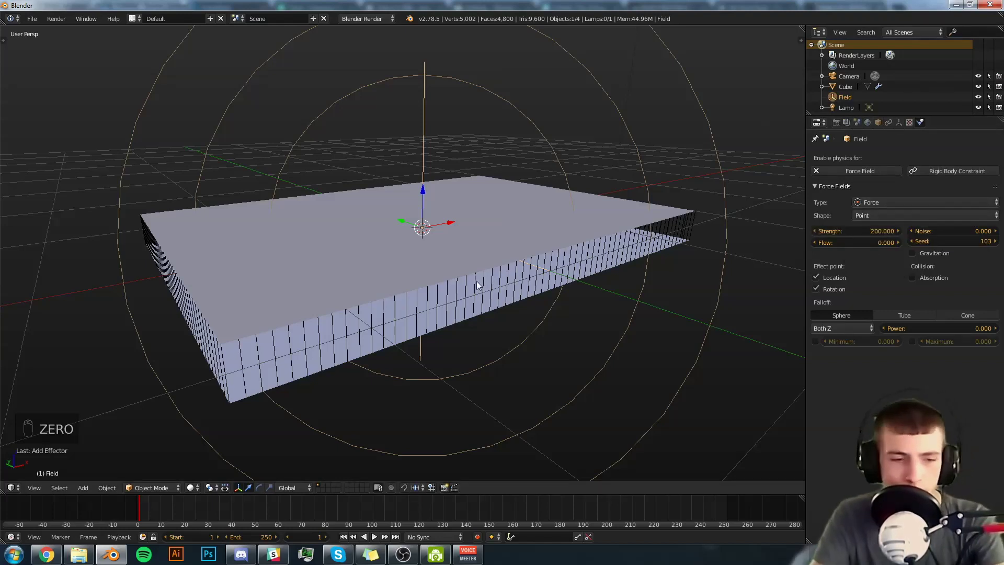
Play the cloth simulation and examine from several sides how the slab inflates into a pillow
middle_drag(476, 282, 437, 313)
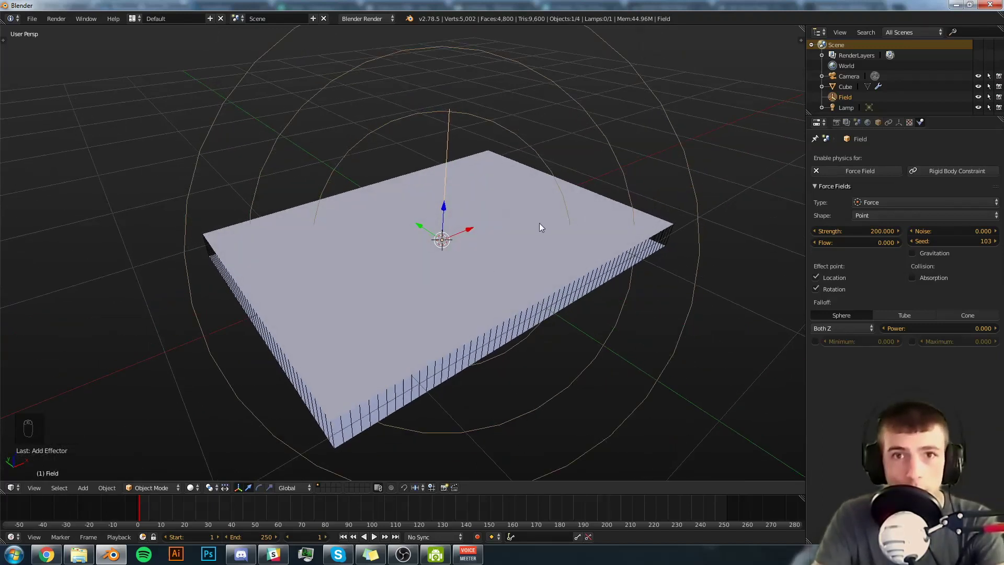
key(alt+a)
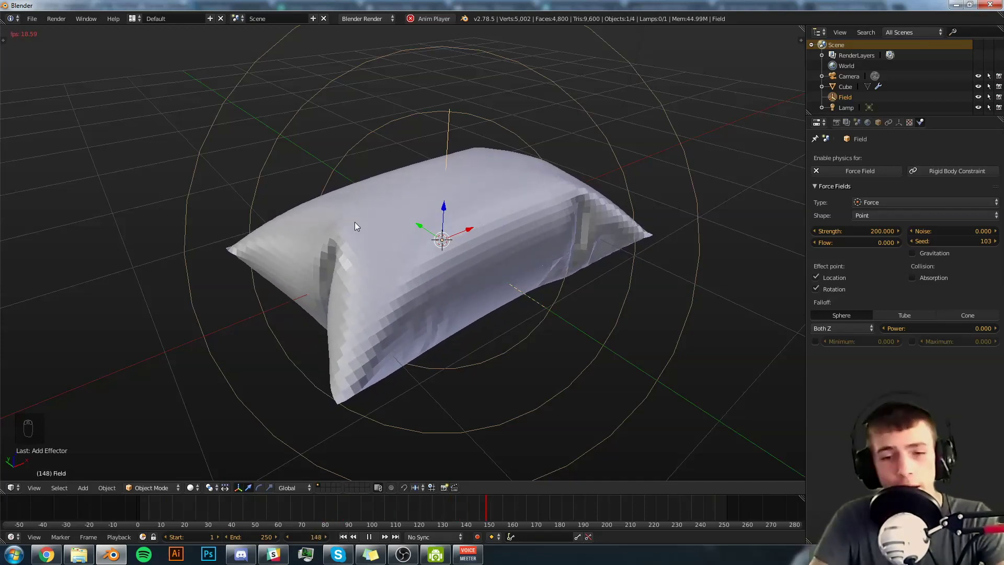
middle_drag(427, 285, 307, 249)
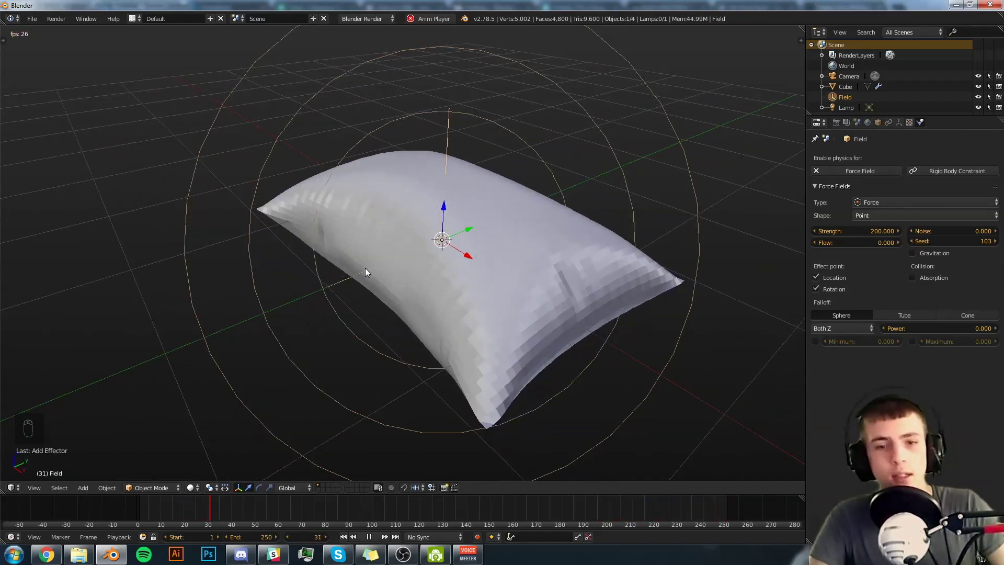
middle_drag(489, 285, 334, 309)
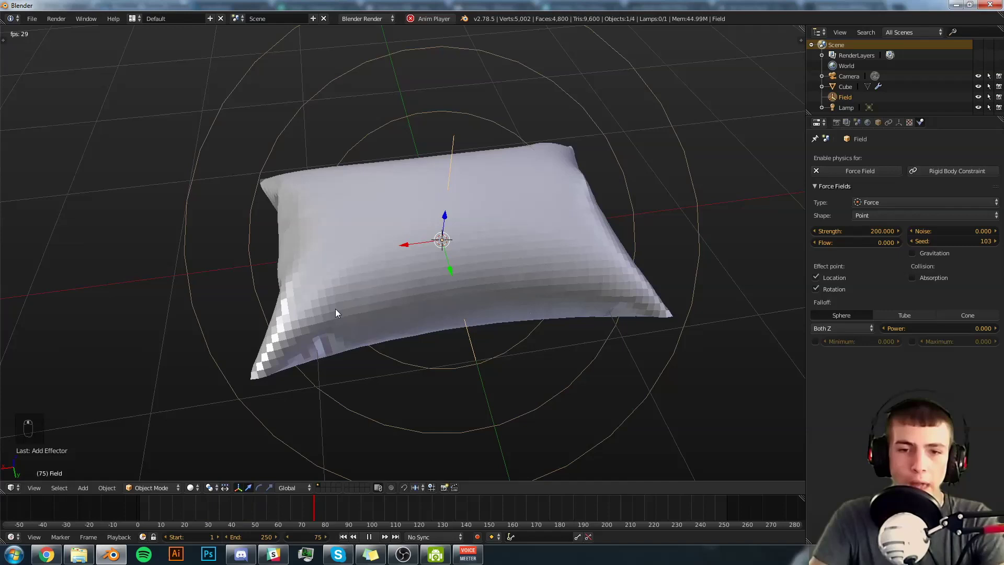
middle_drag(540, 256, 479, 251)
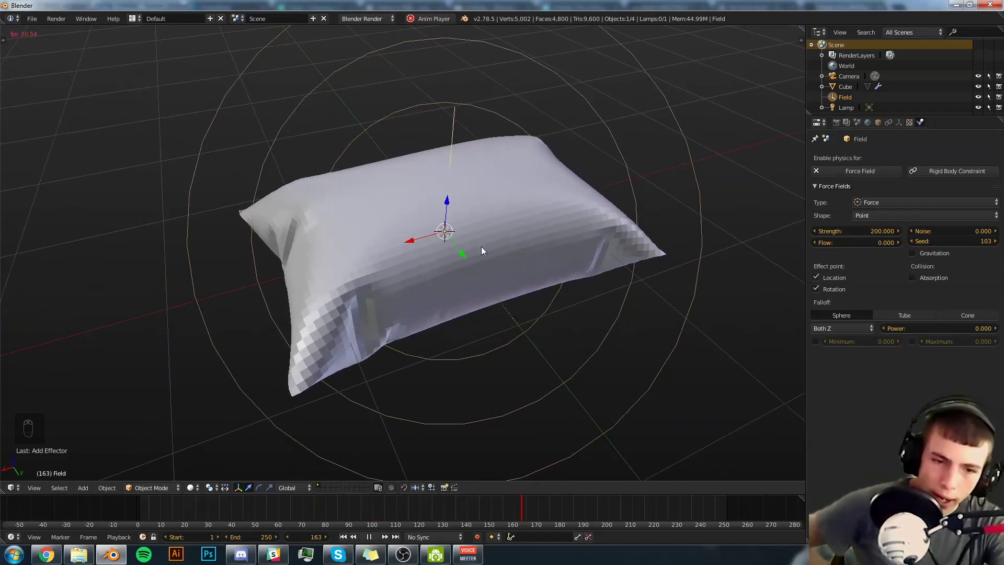
middle_drag(482, 210, 472, 220)
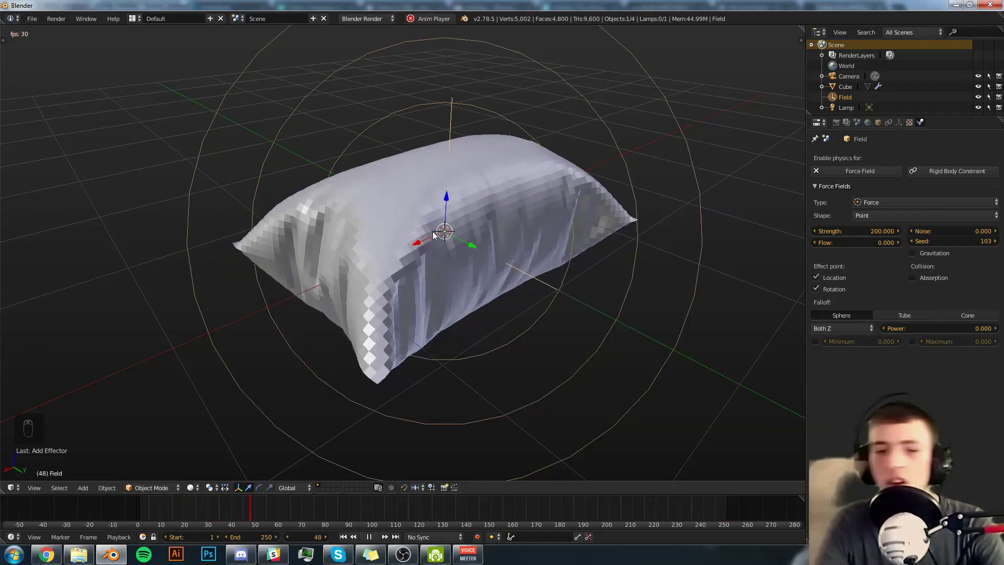
Restart the playback, pause it at frame 139 and examine the pillow's folds and corners from several angles
key(alt+a)
middle_drag(434, 236, 511, 296)
key(alt+a)
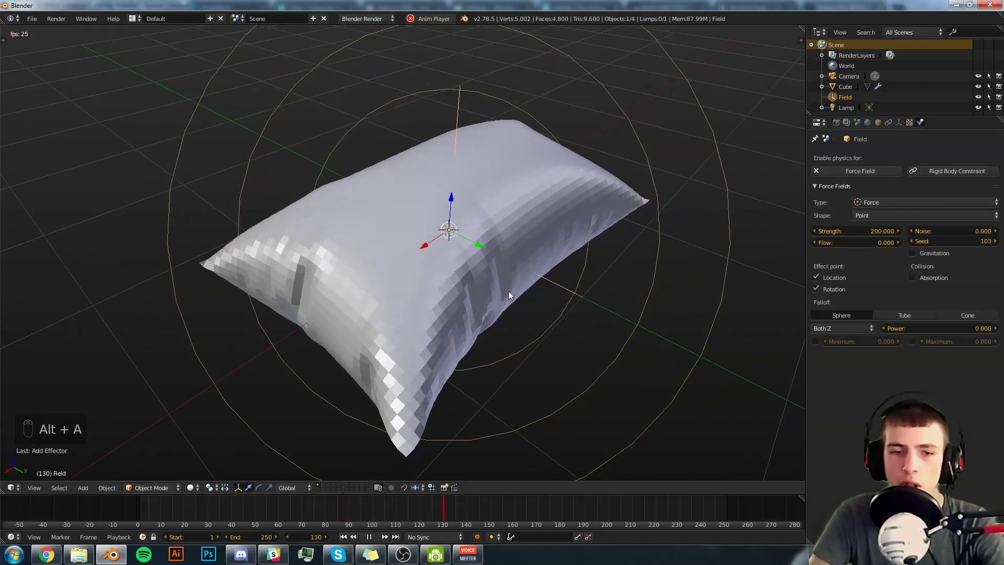
key(alt+a)
middle_drag(608, 255, 390, 251)
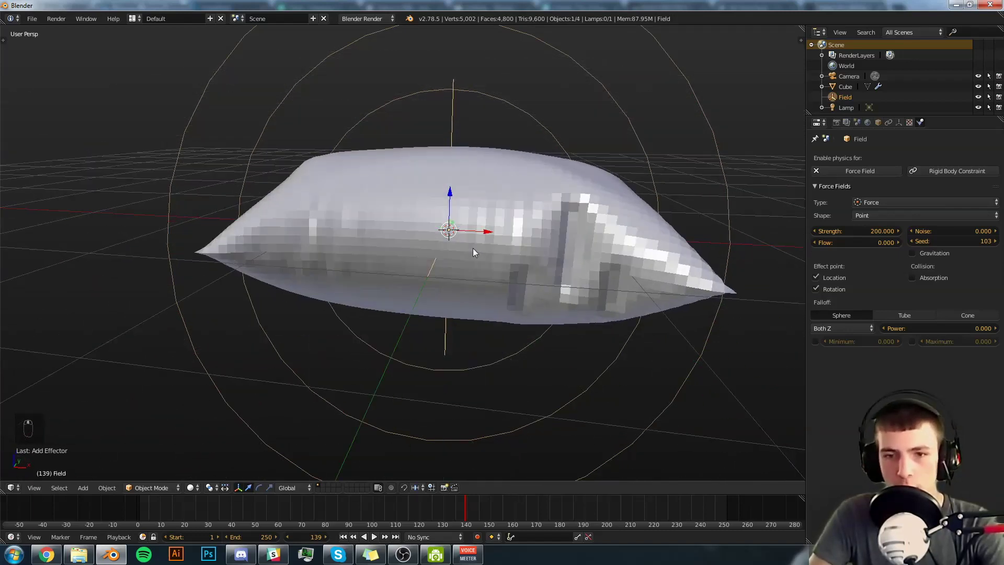
middle_drag(473, 252, 521, 281)
middle_drag(327, 231, 280, 249)
middle_drag(520, 222, 505, 252)
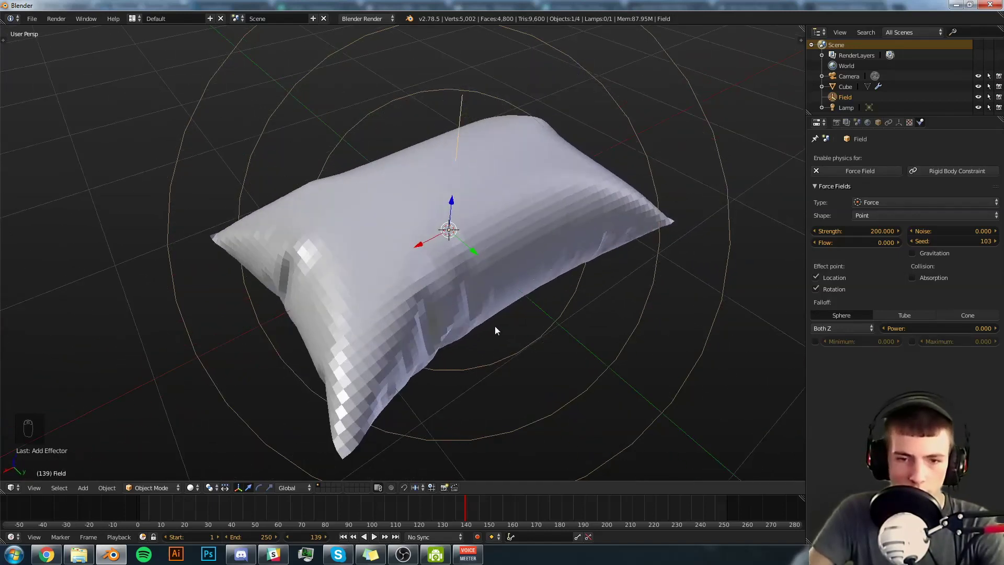
Scrub the simulation back to frame 120, then settle on frame 127 and check the pillow's shape
drag(465, 506, 422, 507)
middle_drag(418, 460, 399, 361)
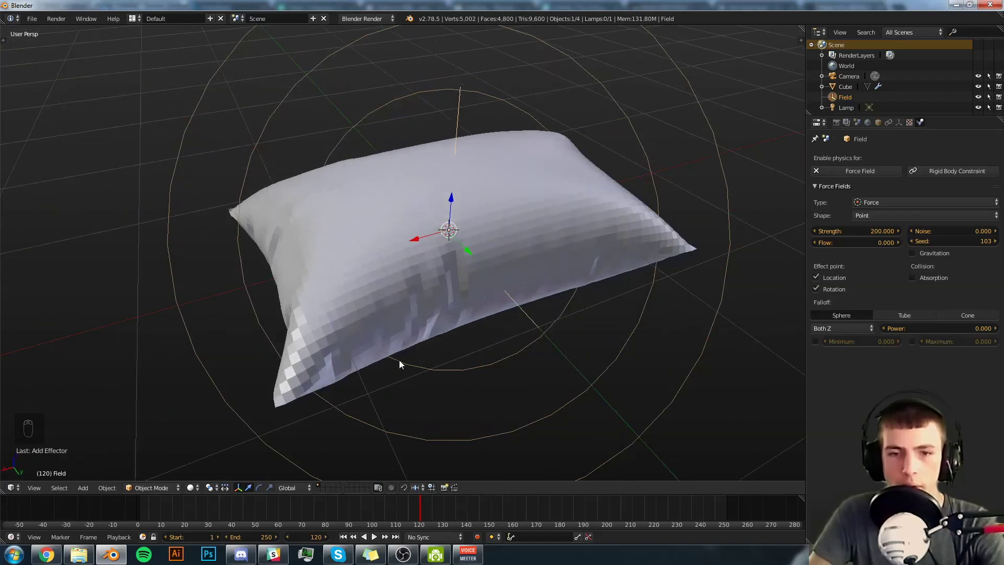
drag(429, 503, 436, 504)
middle_drag(419, 461, 333, 322)
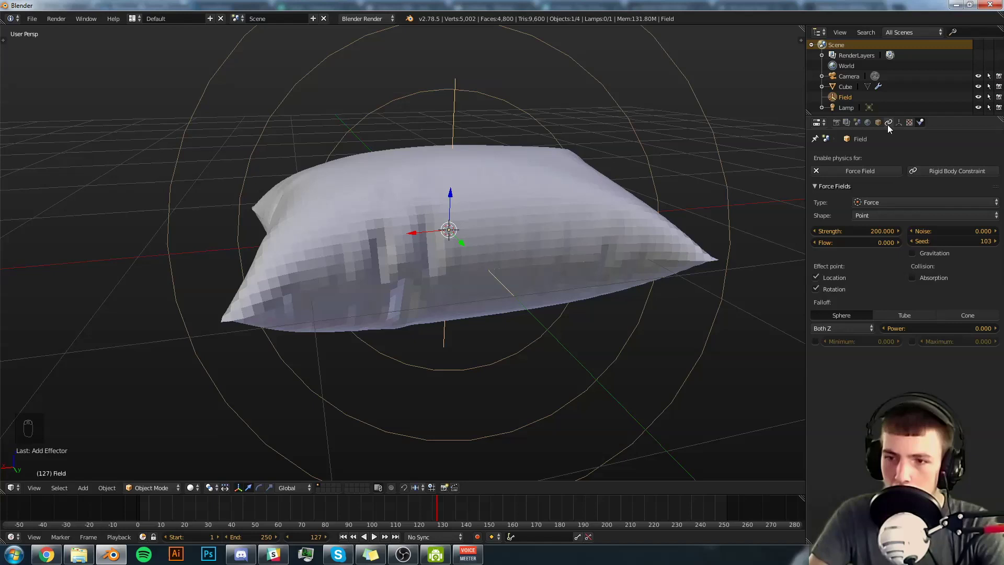
Select the pillow and apply its Cloth modifier to keep the simulated shape
right_click(529, 181)
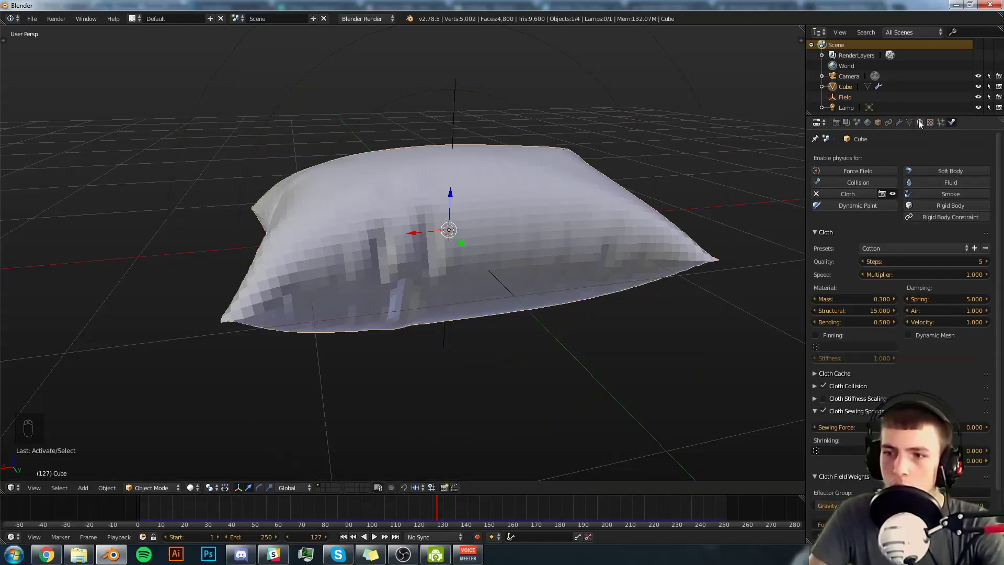
click(898, 122)
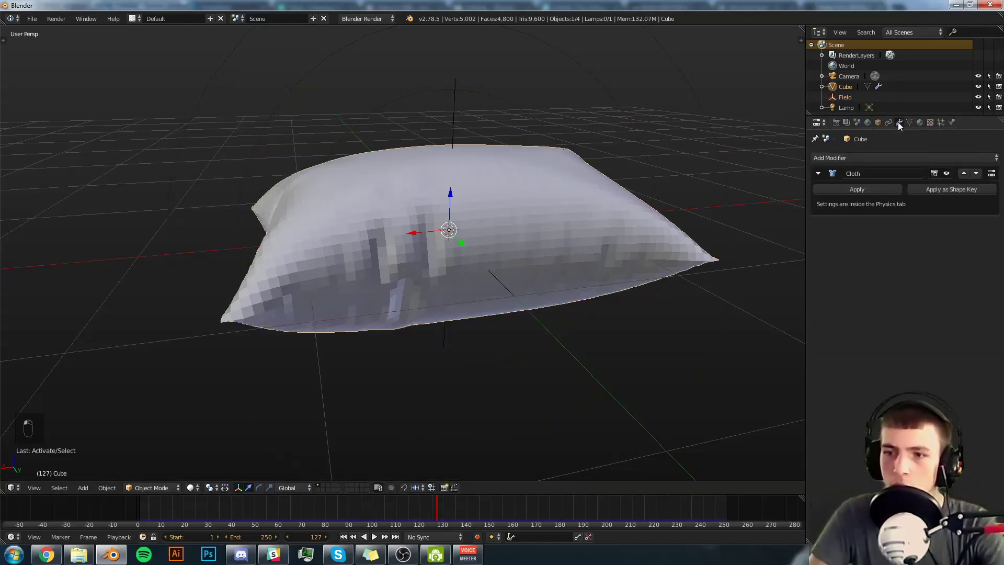
click(864, 192)
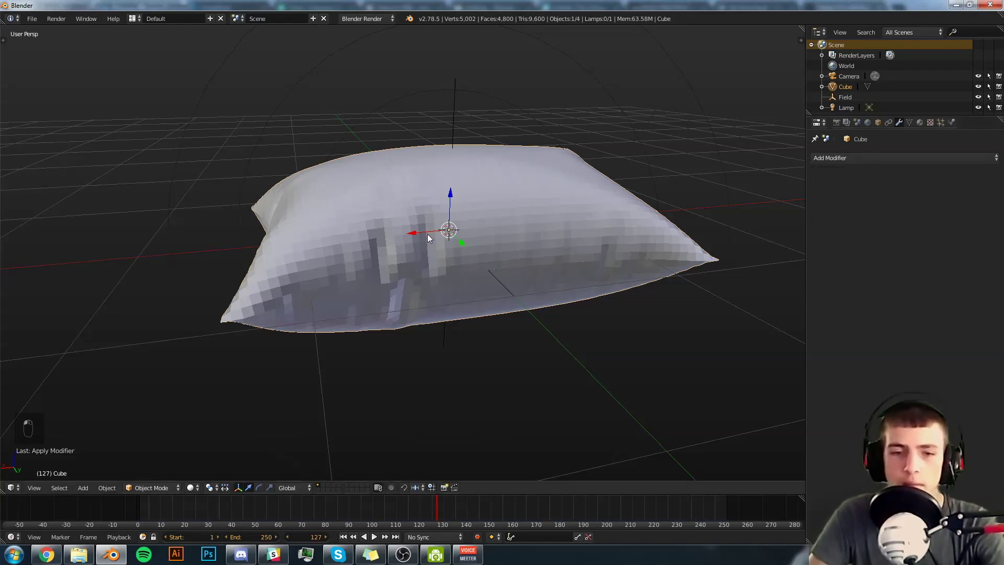
Scrub and play through the timeline to check the applied pillow mesh, and return to the first frame
drag(428, 504, 582, 511)
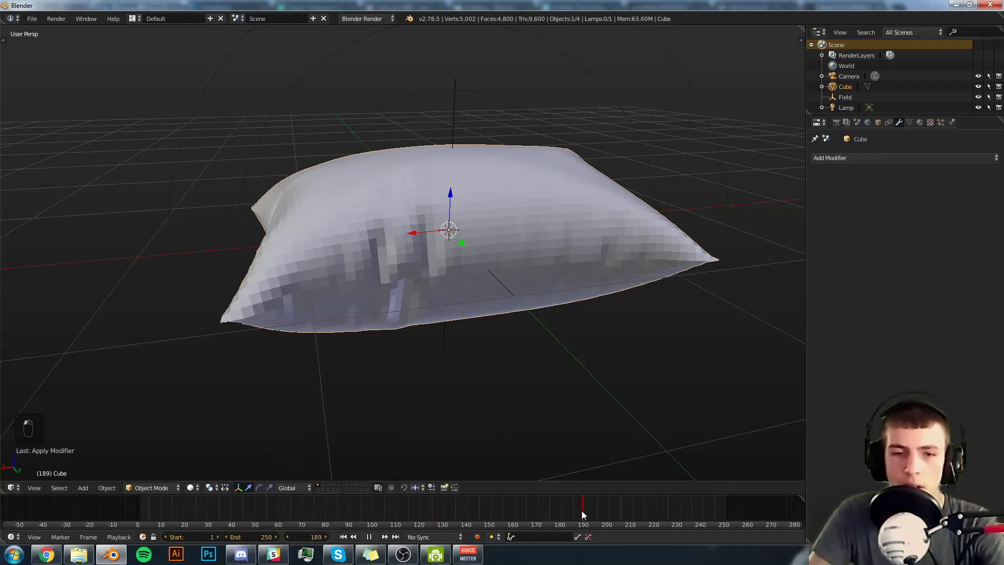
key(alt+a)
click(449, 506)
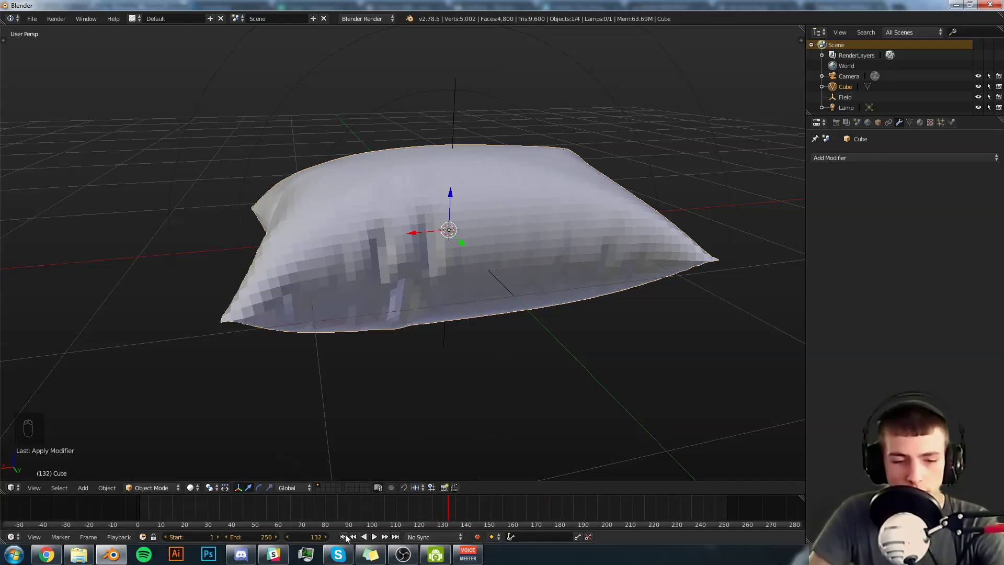
click(344, 537)
Select the force field around the pillow and delete it
right_click(511, 111)
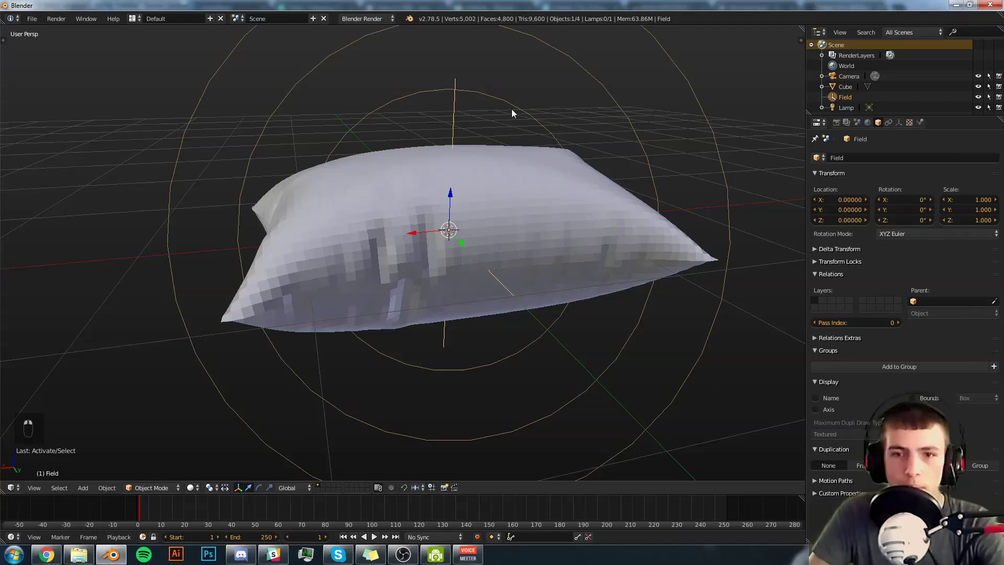
key(x)
click(511, 109)
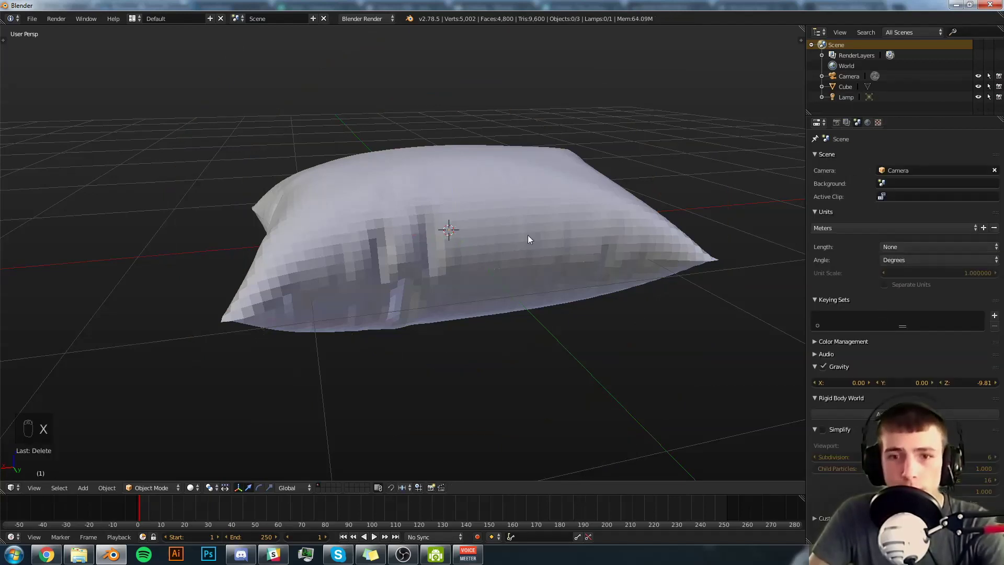
In front view, scale the pillow to about 0.7 along the Z axis and apply the object transform
right_click(529, 234)
key(KP_1)
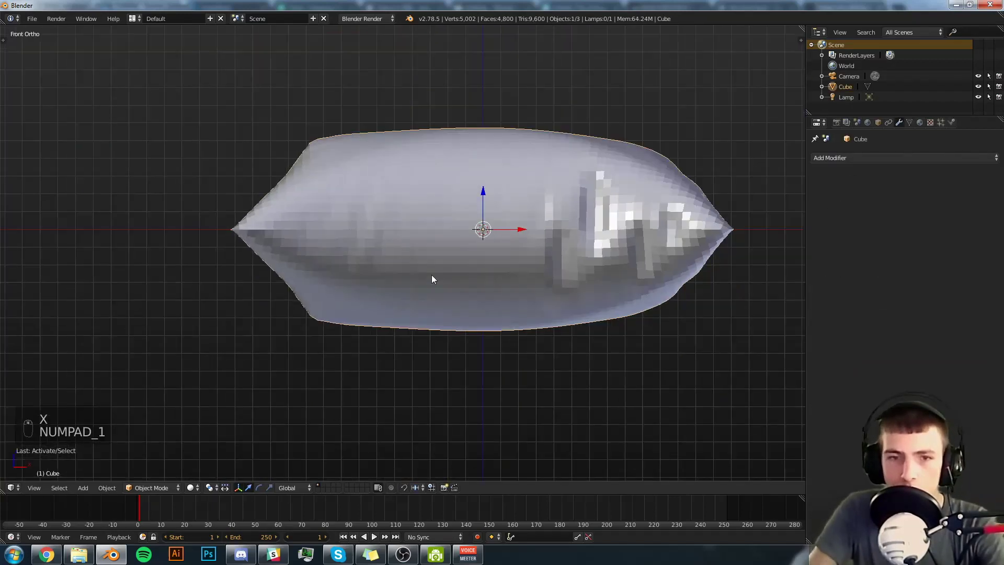
key(s)
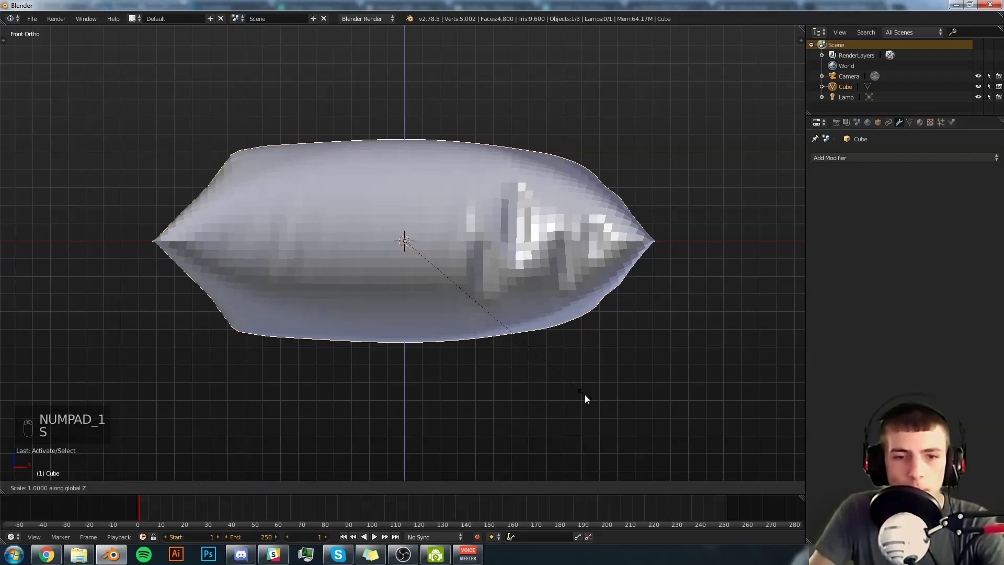
key(z)
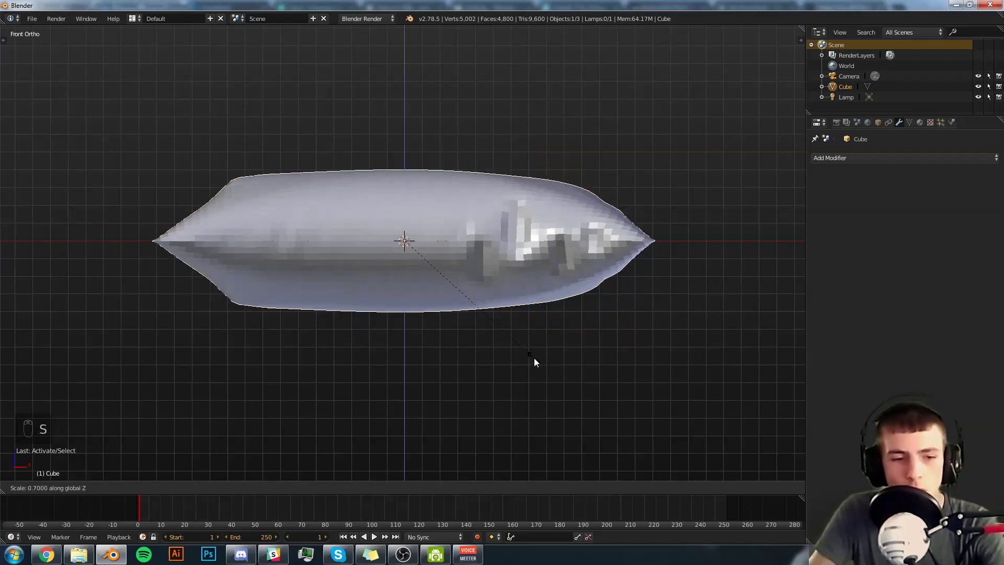
click(535, 358)
middle_drag(535, 357, 536, 265)
key(ctrl+a)
click(536, 266)
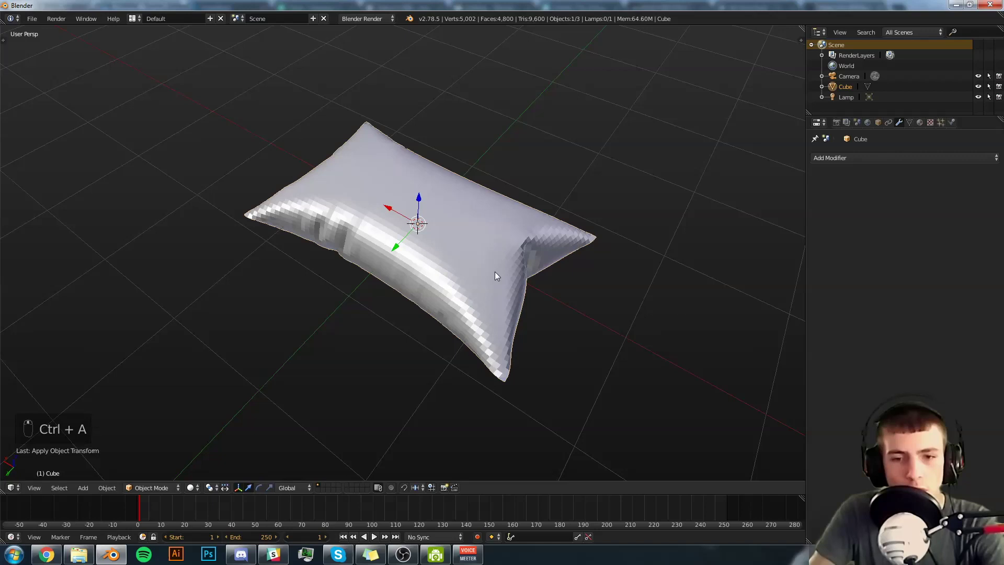
Enter Edit Mode on the pillow mesh and switch the select mode to vertices
key(Tab)
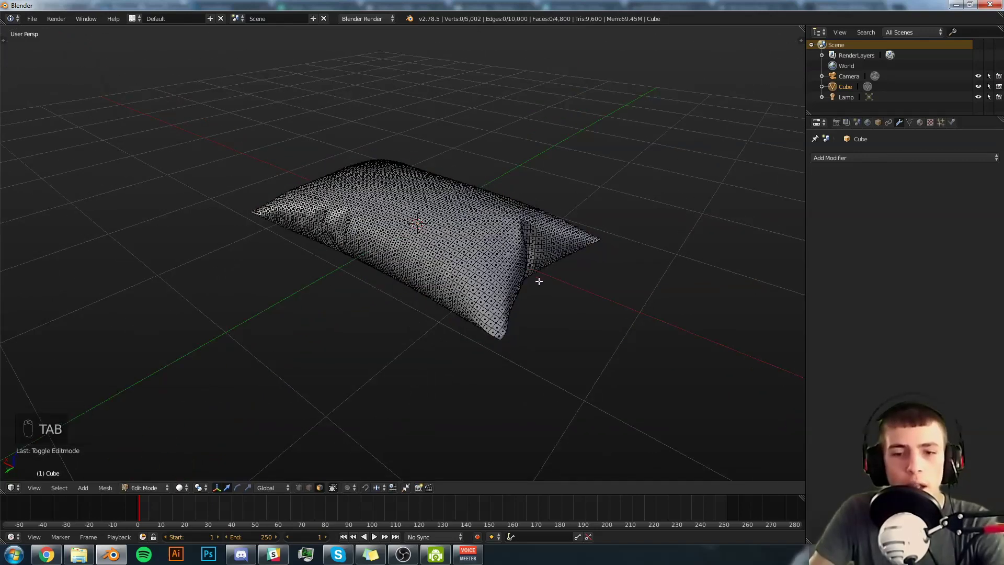
middle_drag(513, 280, 569, 246)
scroll(569, 246, up, 6)
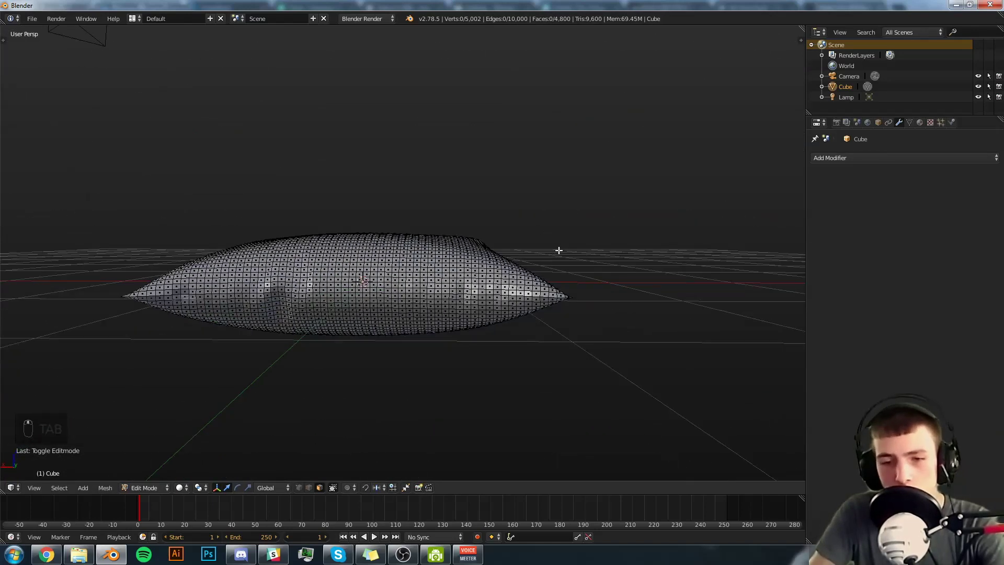
key(ctrl+Tab)
click(576, 241)
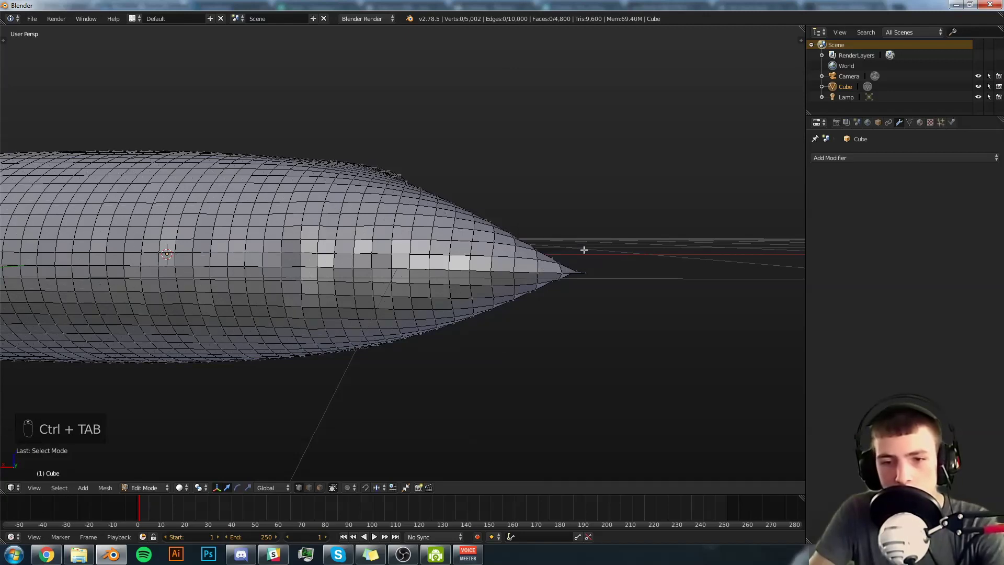
Try moving the vertex at the tip of the pillow's corner
right_click(595, 267)
key(g)
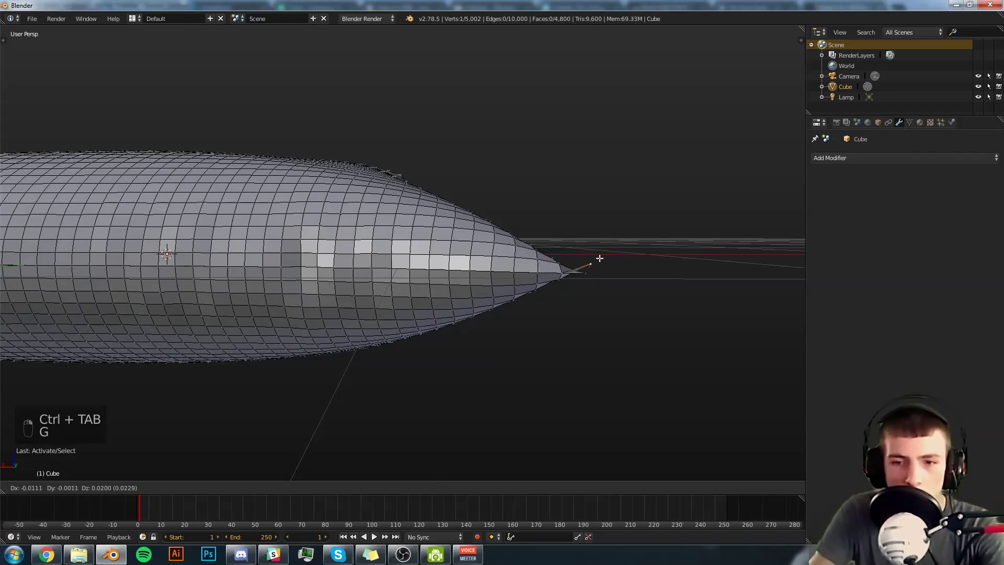
right_click(598, 217)
Select the whole pillow mesh and remove its doubled vertices
key(a)
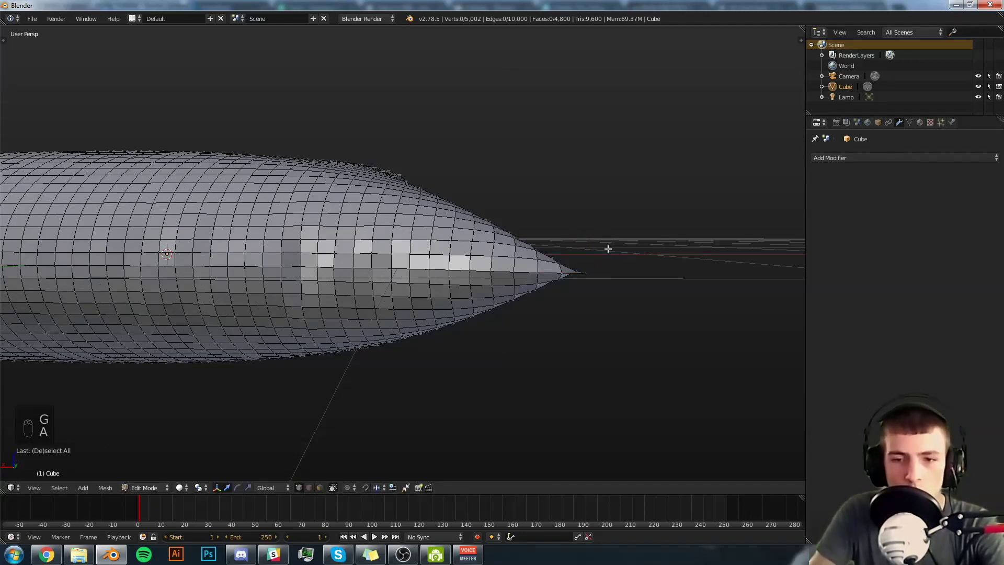
key(a)
key(w)
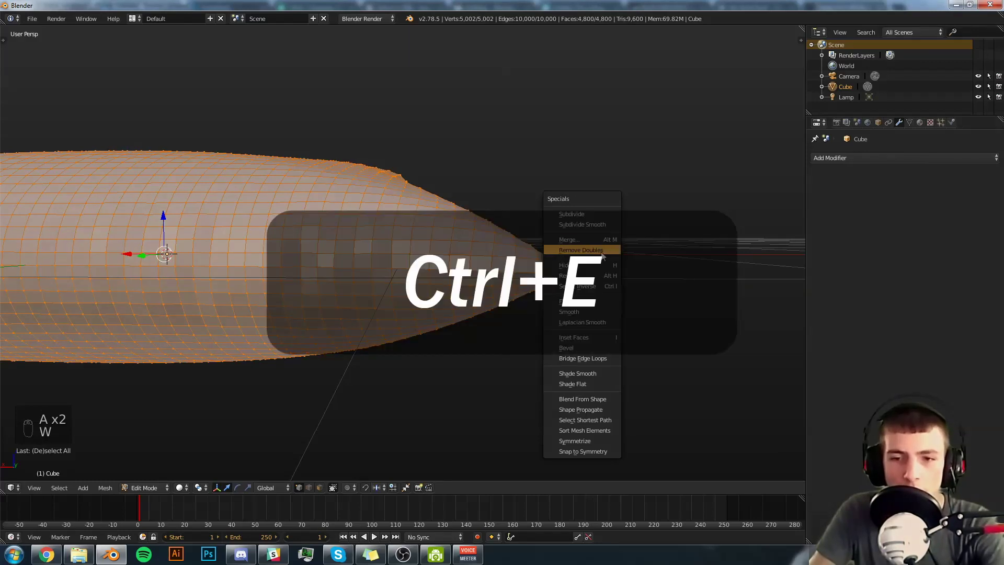
click(602, 250)
Merge the two vertices beside the pillow's first corner into its tip vertex, one at a time, with Merge At Last
middle_drag(601, 265, 446, 366)
right_click(408, 358)
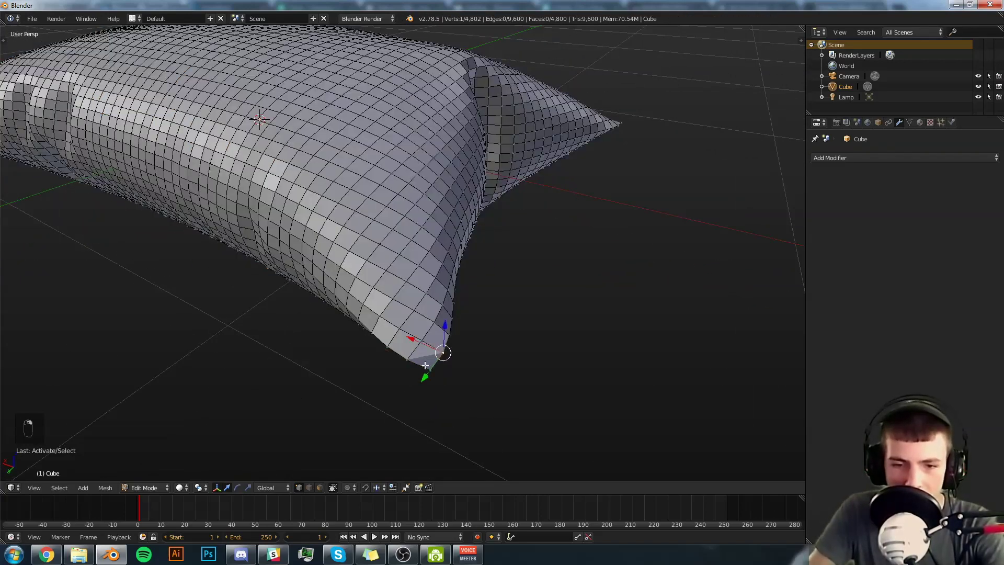
scroll(420, 313, up, 2)
right_click(385, 346)
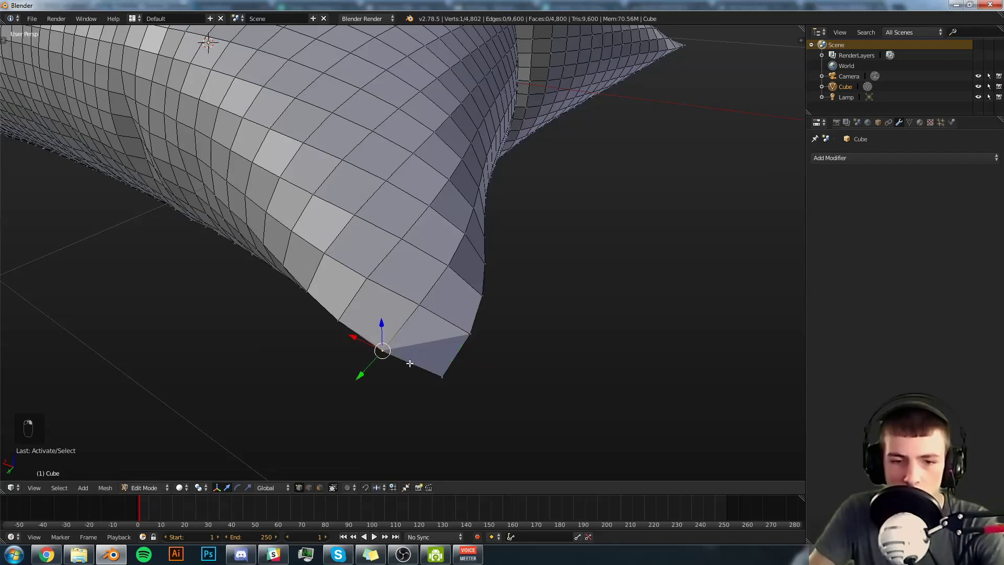
shift+right_click(440, 378)
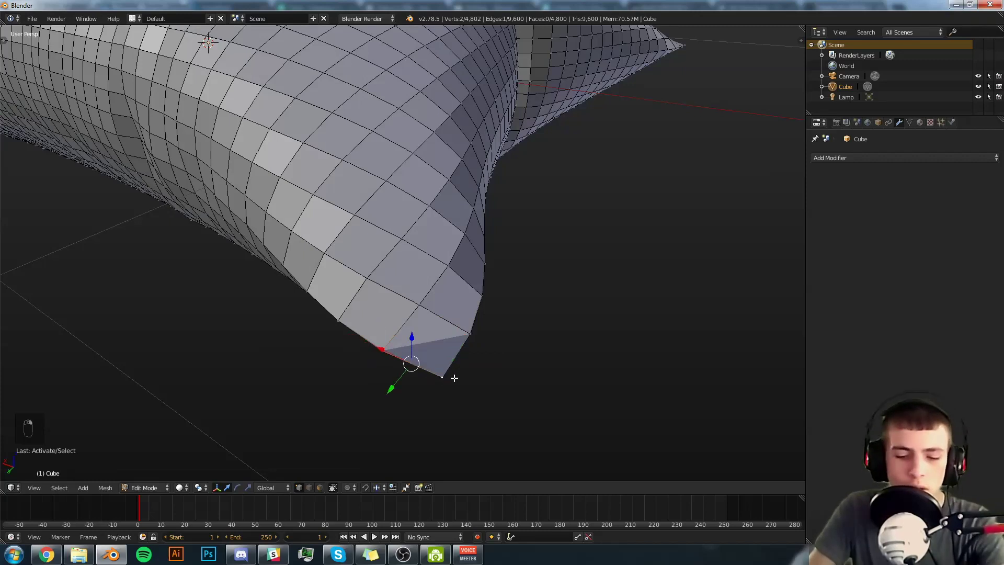
mouse_move(395, 347)
middle_down()
mouse_move(393, 314)
mouse_move(391, 366)
middle_up()
key(alt+m)
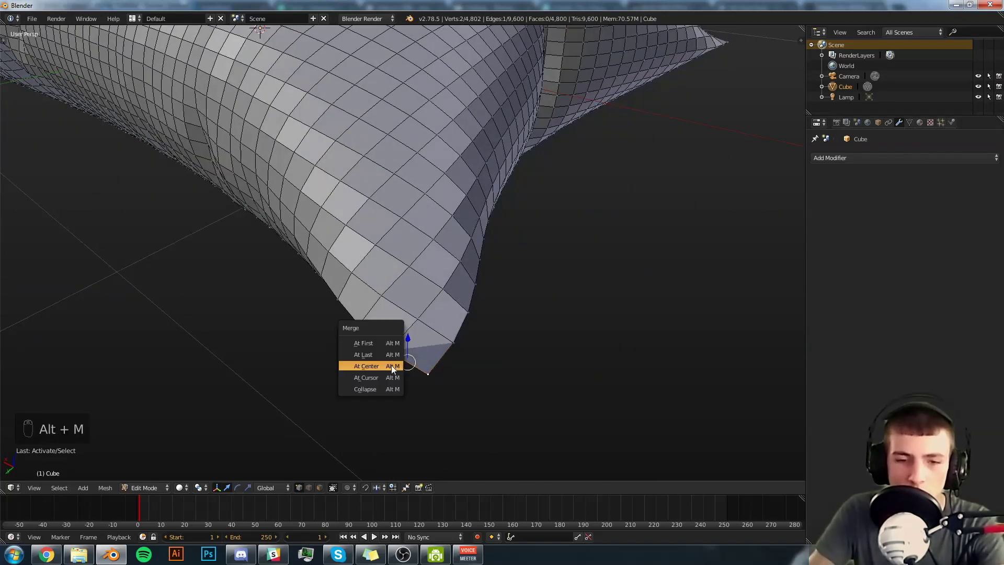
click(390, 353)
shift+right_click(454, 343)
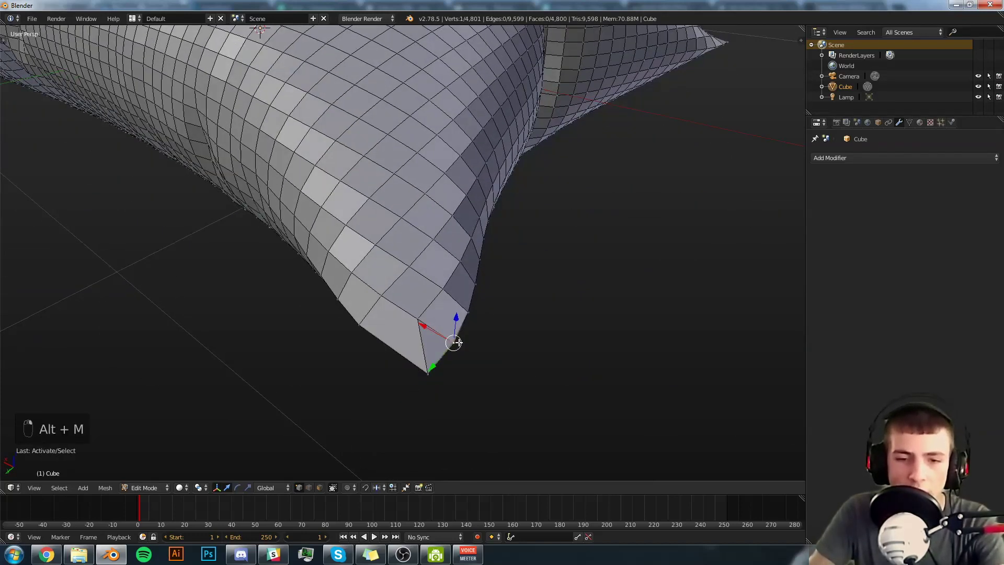
key(alt+m)
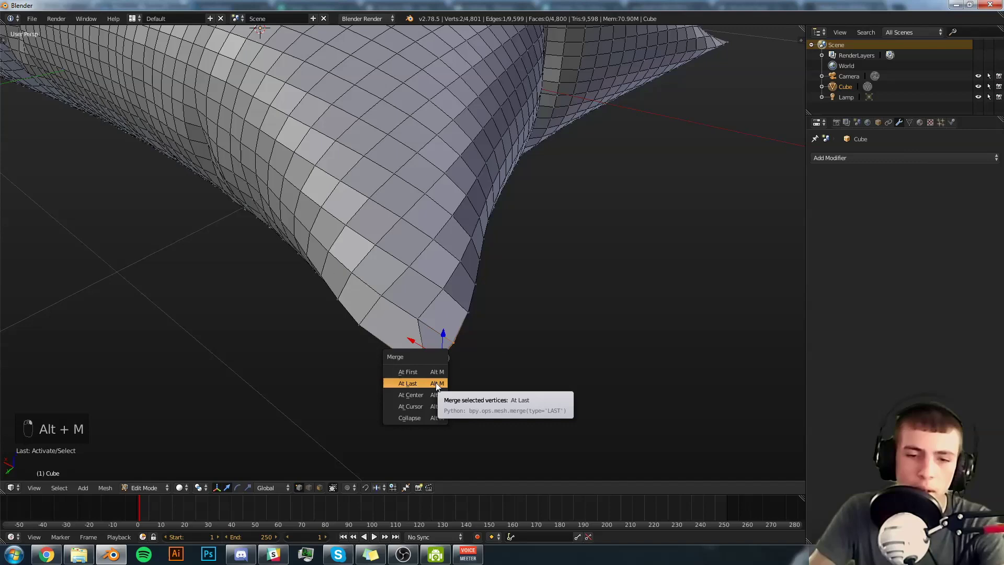
click(436, 382)
At the second corner, merge both neighbouring vertices into the tip with At Last, and clear the selection
scroll(449, 361, down, 5)
middle_drag(459, 341, 461, 279)
key(a)
scroll(583, 300, up, 2)
right_click(461, 280)
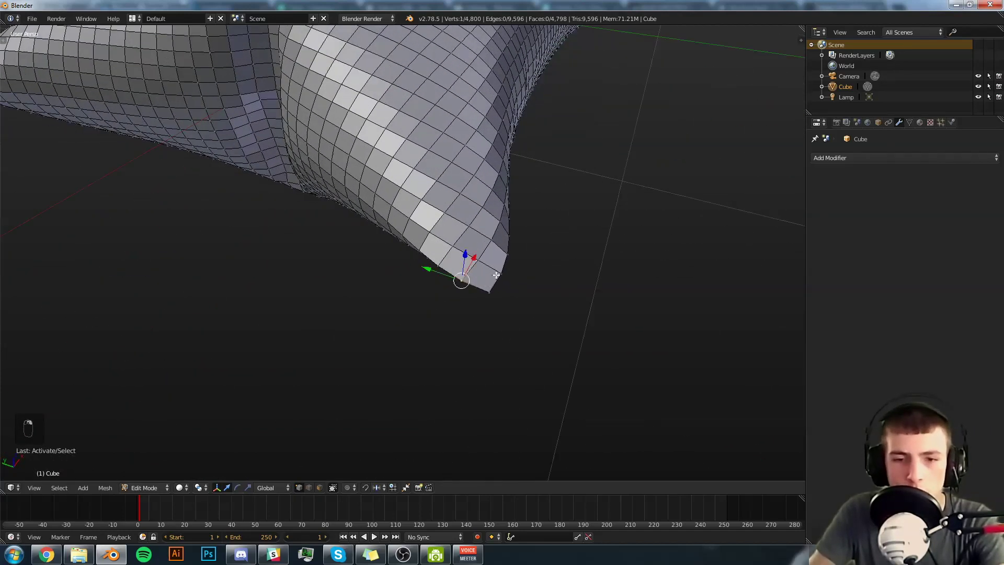
shift+right_click(503, 270)
shift+right_click(506, 300)
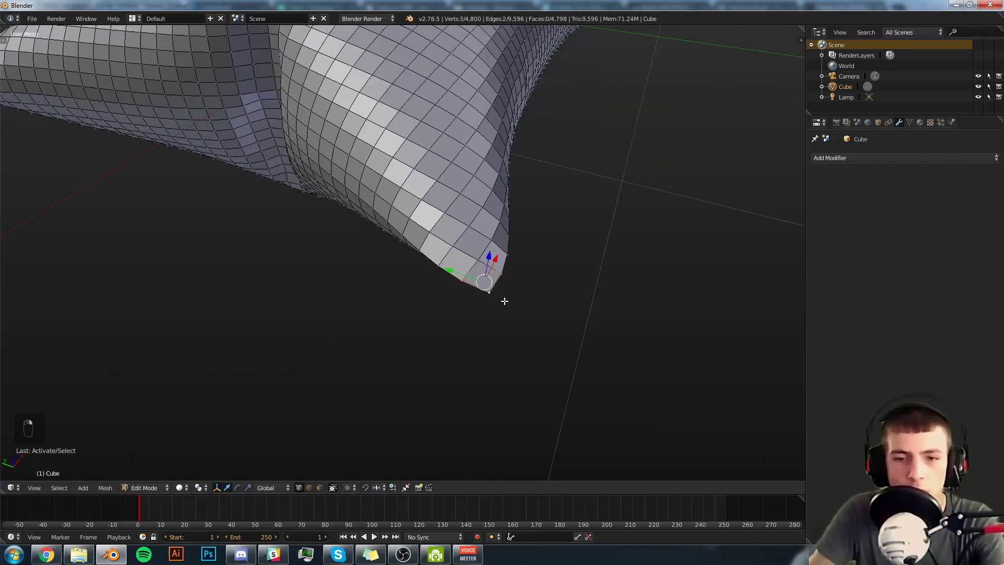
key(alt+m)
click(504, 301)
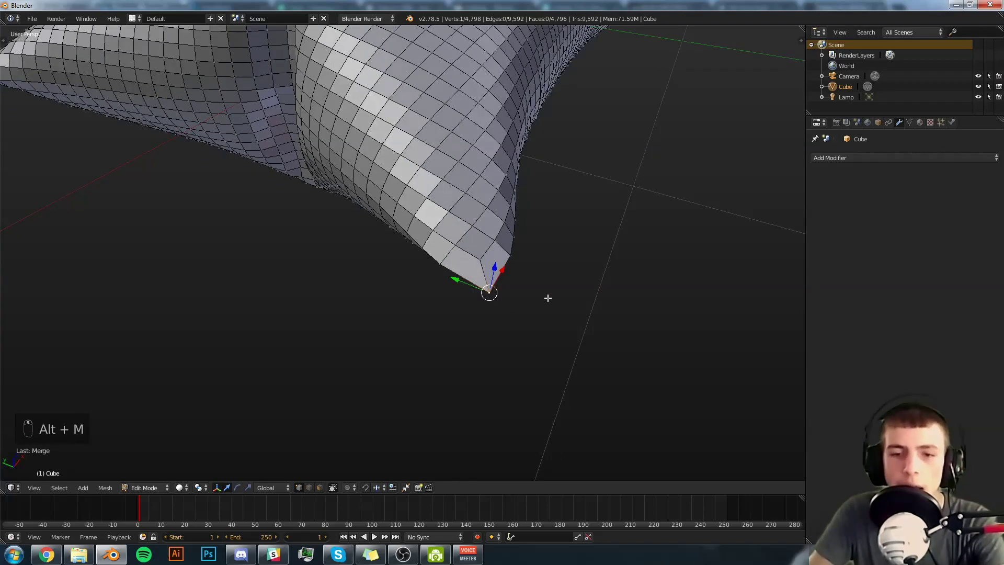
key(a)
At the third corner, select the two side vertices and the tip last, and merge them At Last
middle_drag(547, 296, 327, 277)
scroll(447, 277, down, 6)
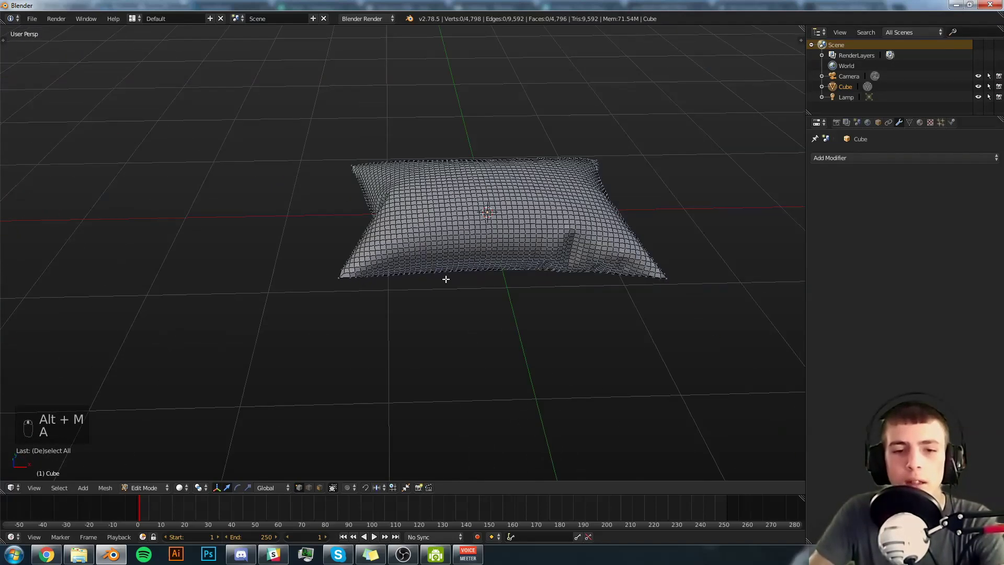
middle_drag(446, 278, 431, 301)
scroll(431, 301, up, 6)
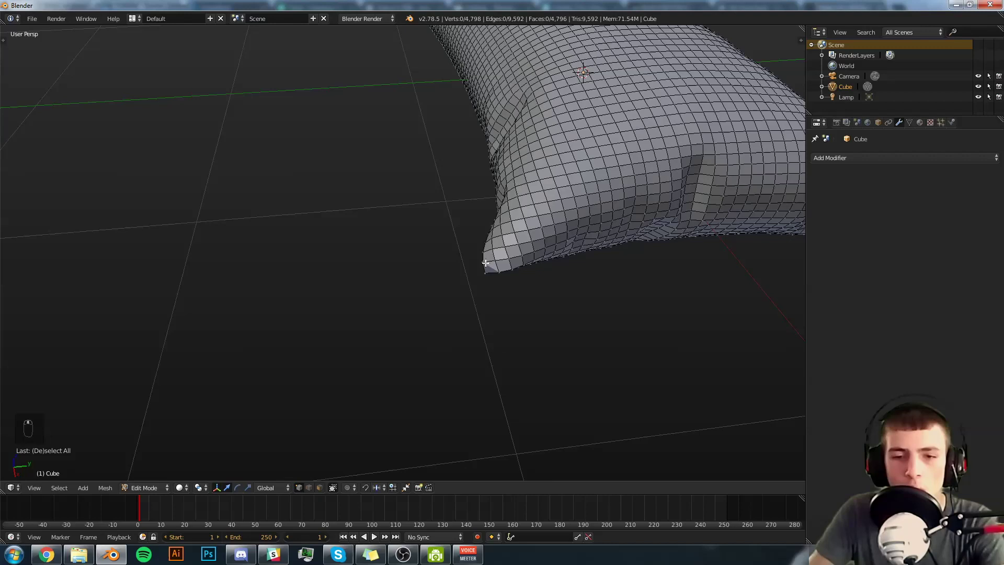
right_click(483, 263)
shift+right_click(511, 280)
shift+right_click(482, 282)
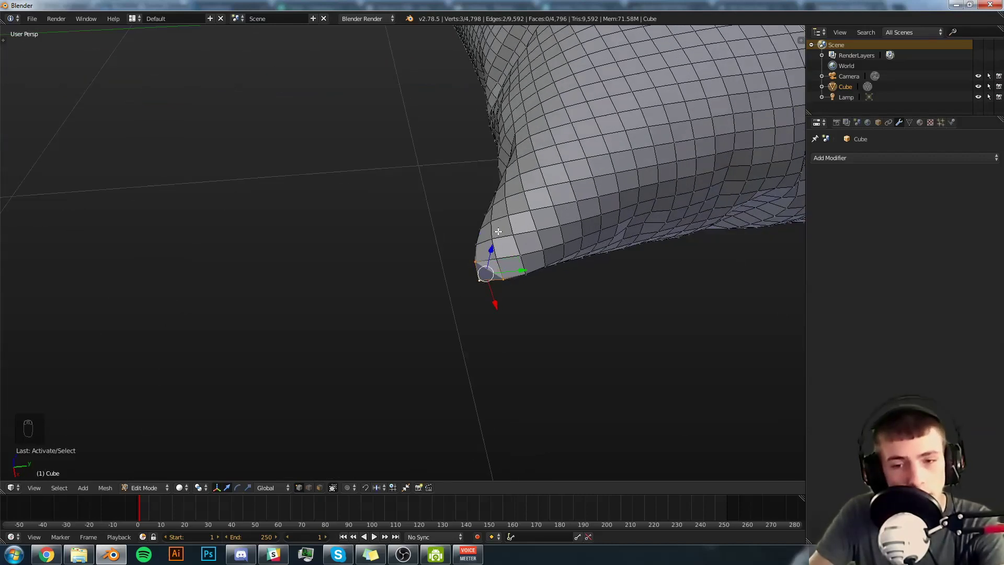
key(alt+m)
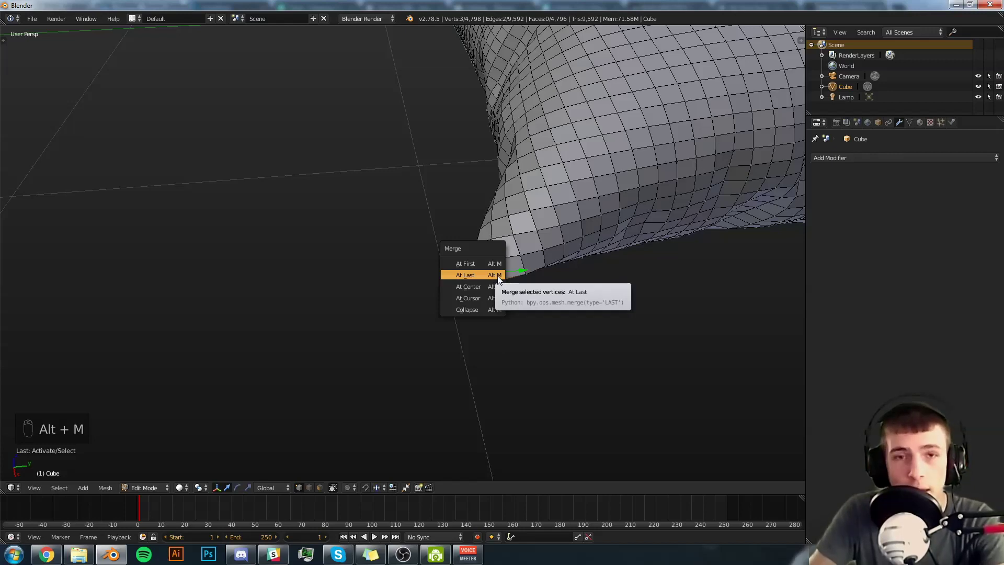
click(498, 275)
Clean up the fourth corner by merging its two side vertices into the tip vertex with At Last
scroll(652, 284, down, 6)
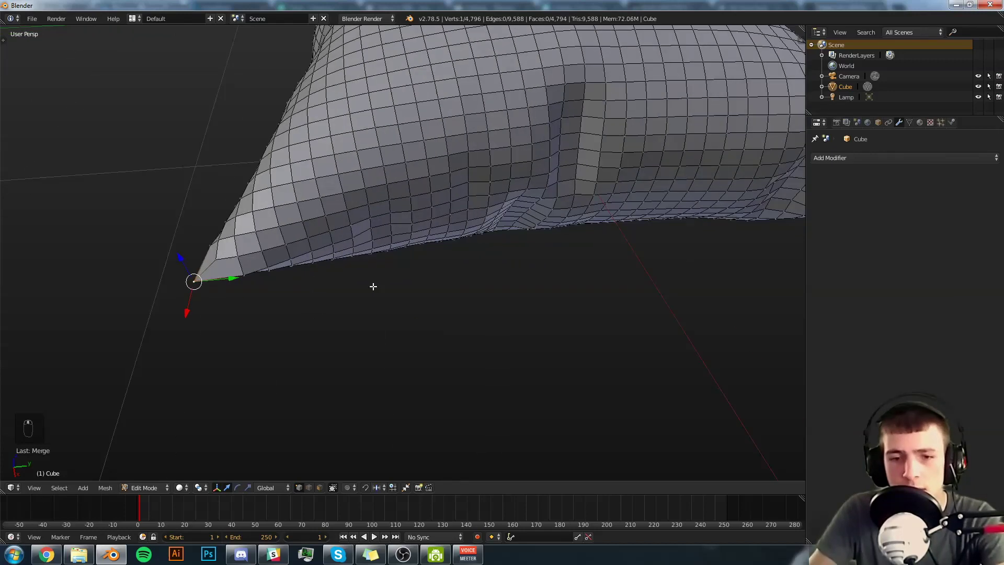
middle_drag(545, 285, 520, 361)
scroll(517, 375, up, 6)
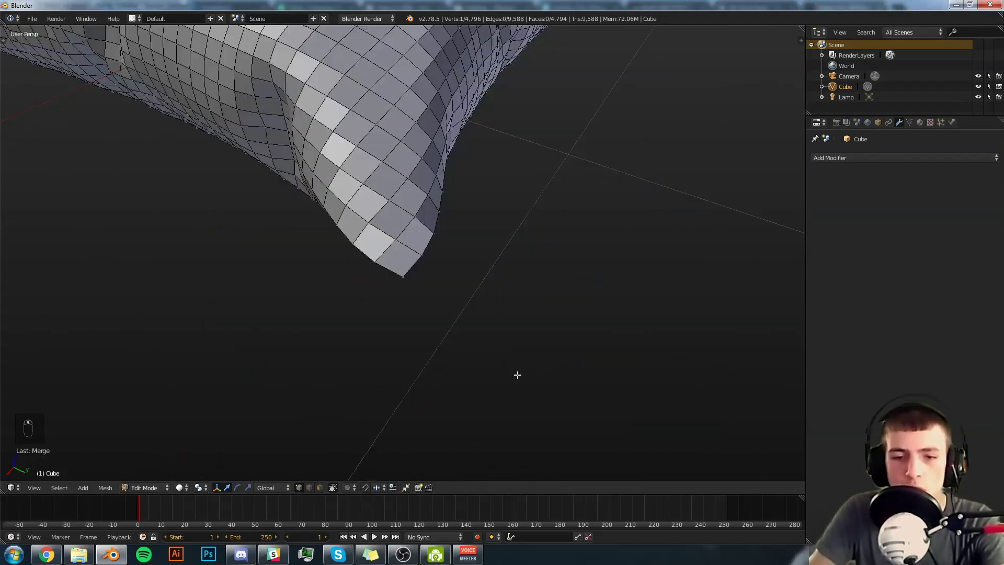
right_click(376, 260)
shift+right_click(422, 255)
shift+right_click(416, 274)
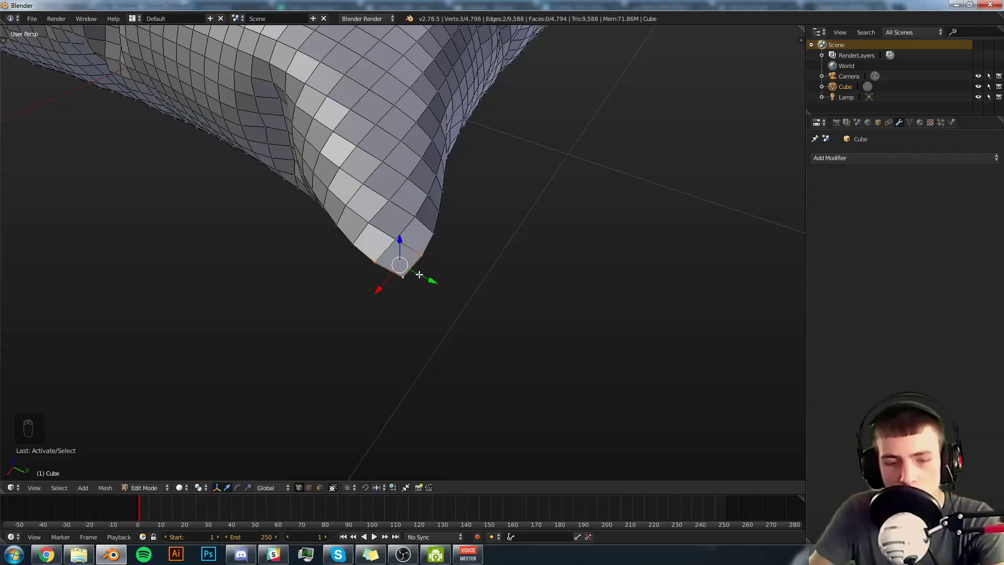
key(alt+m)
click(420, 275)
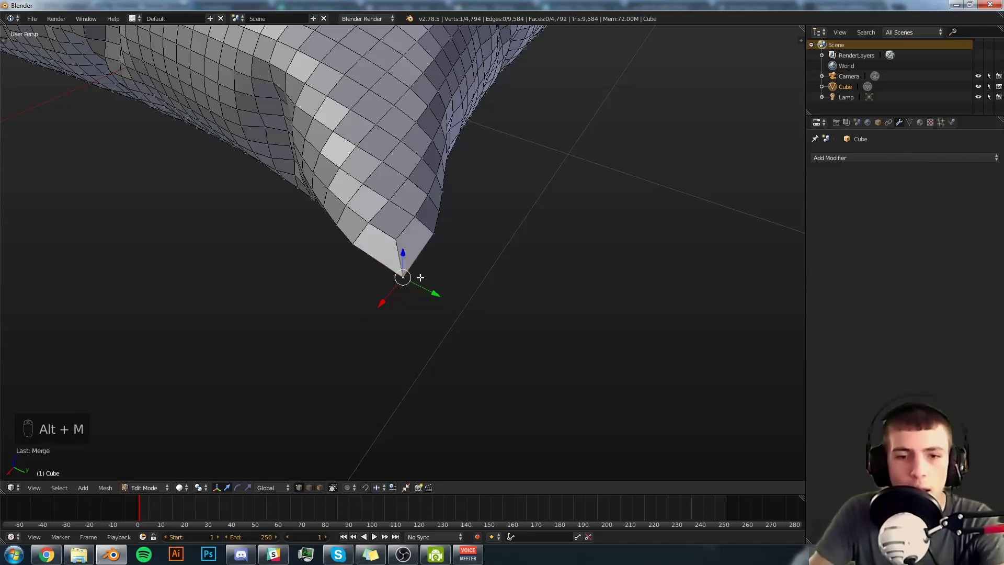
Select the edge loop around the pillow's seam and bevel it with 2 segments and an offset of about 0.0066
scroll(421, 278, down, 6)
middle_drag(361, 251, 479, 334)
key(a)
alt+right_click(593, 294)
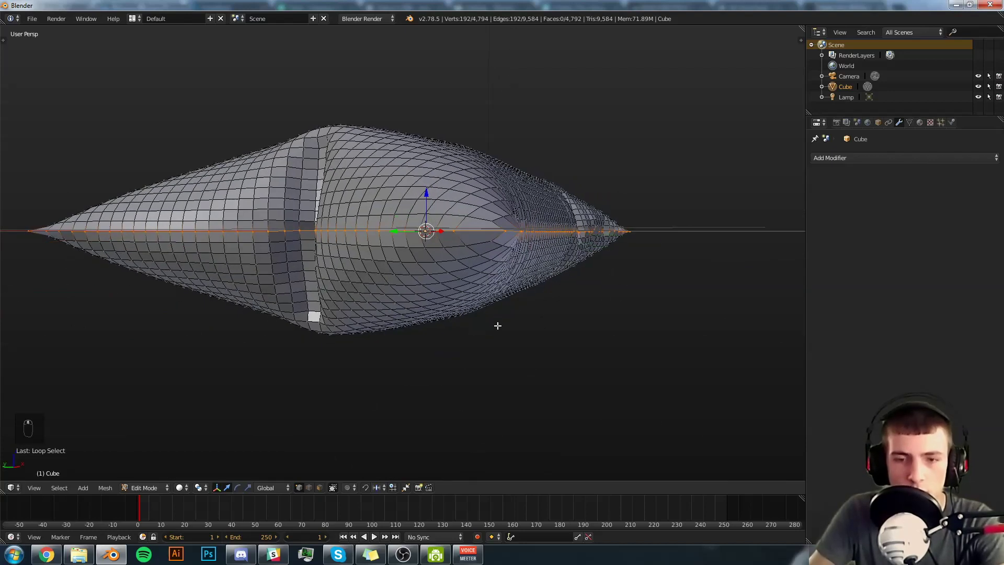
key(ctrl+b)
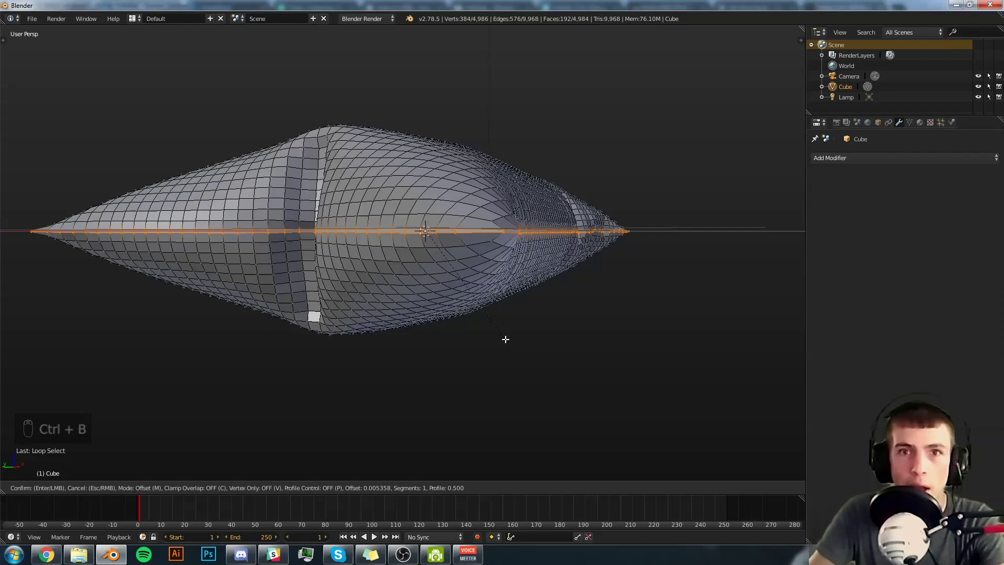
scroll(509, 343, up, 1)
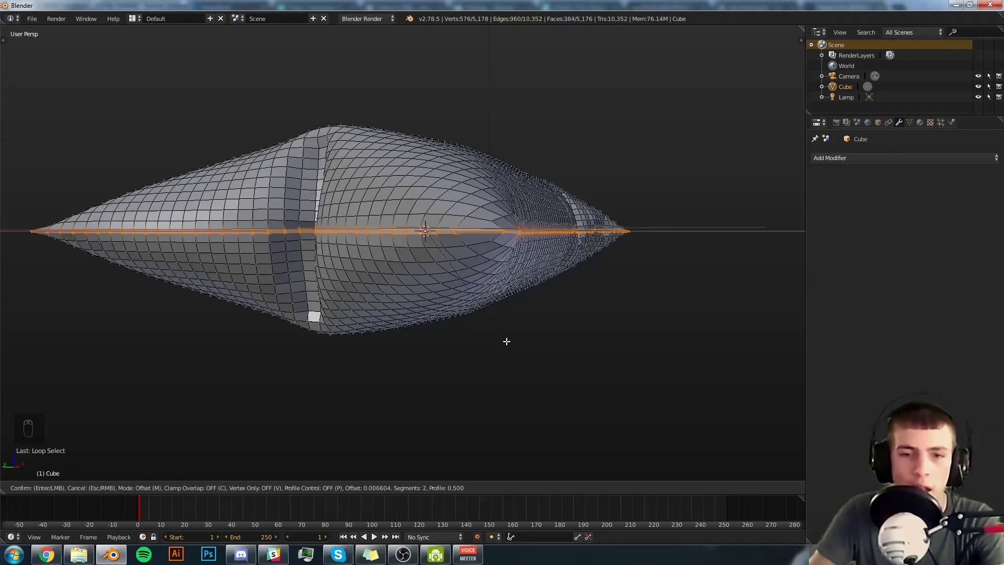
click(507, 342)
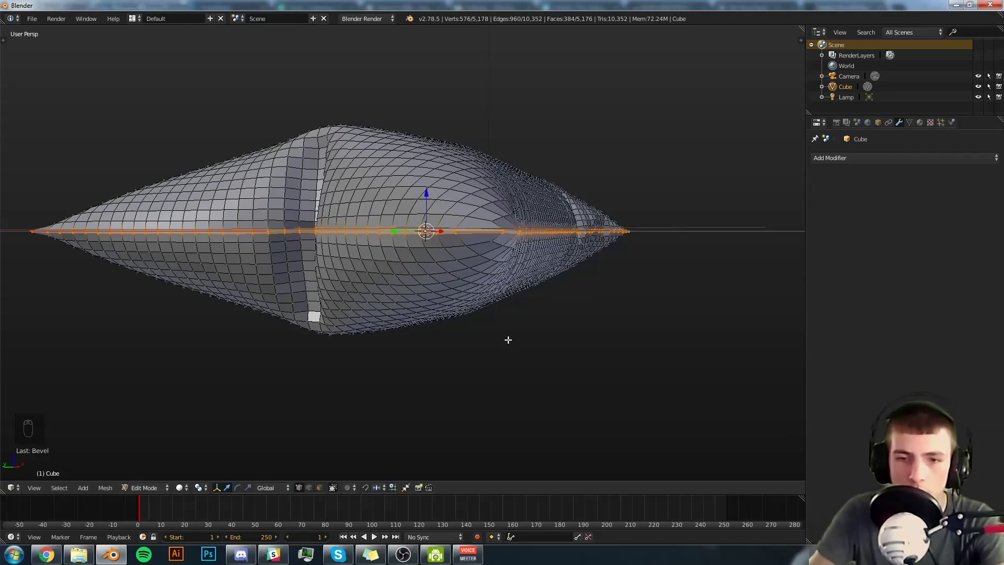
Select only the middle edge loop of the beveled seam and push it inward along its normals with Shrink/Fatten by about -0.02
middle_drag(513, 303, 504, 330)
scroll(498, 341, up, 3)
key(a)
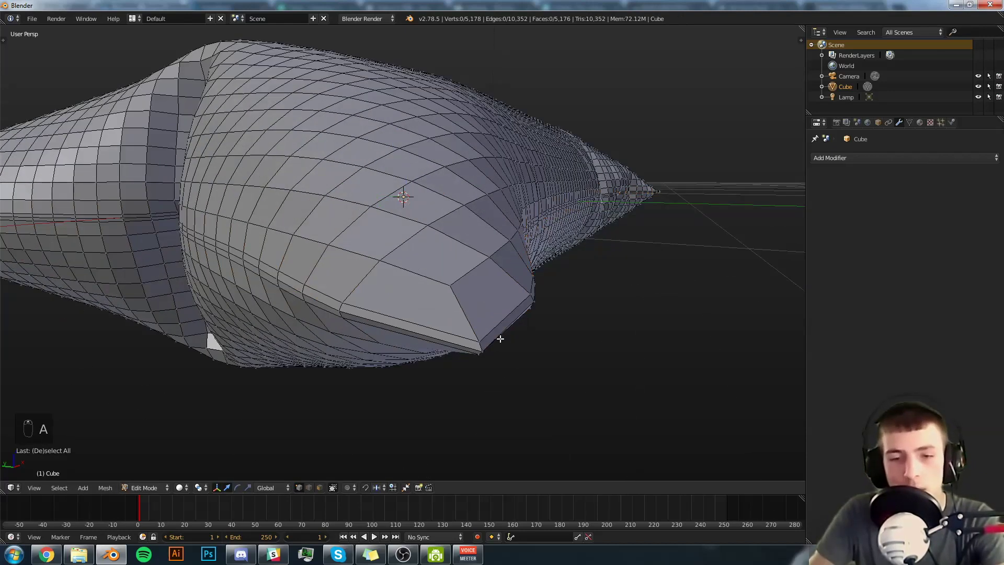
alt+right_click(499, 331)
middle_drag(429, 336, 428, 333)
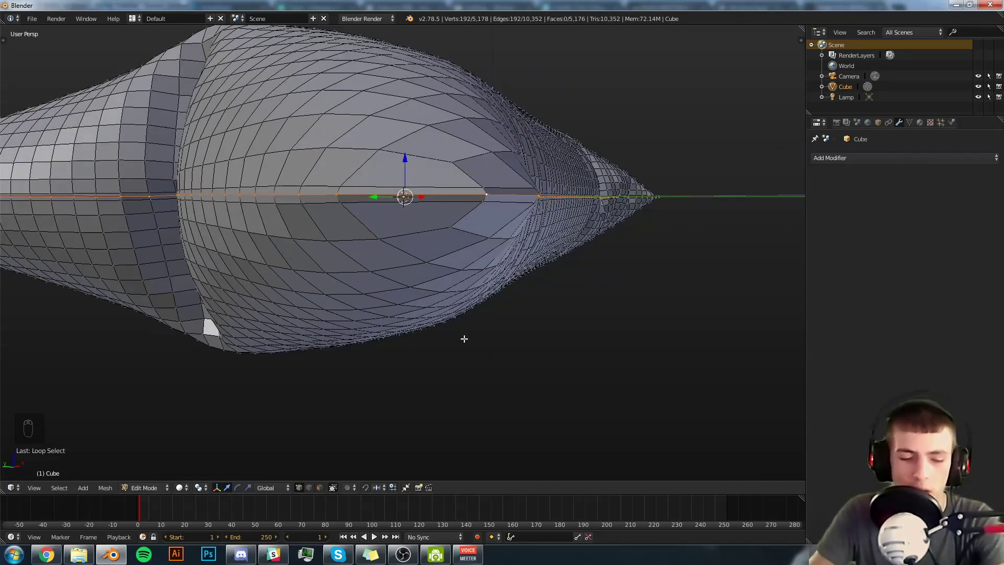
key(alt+s)
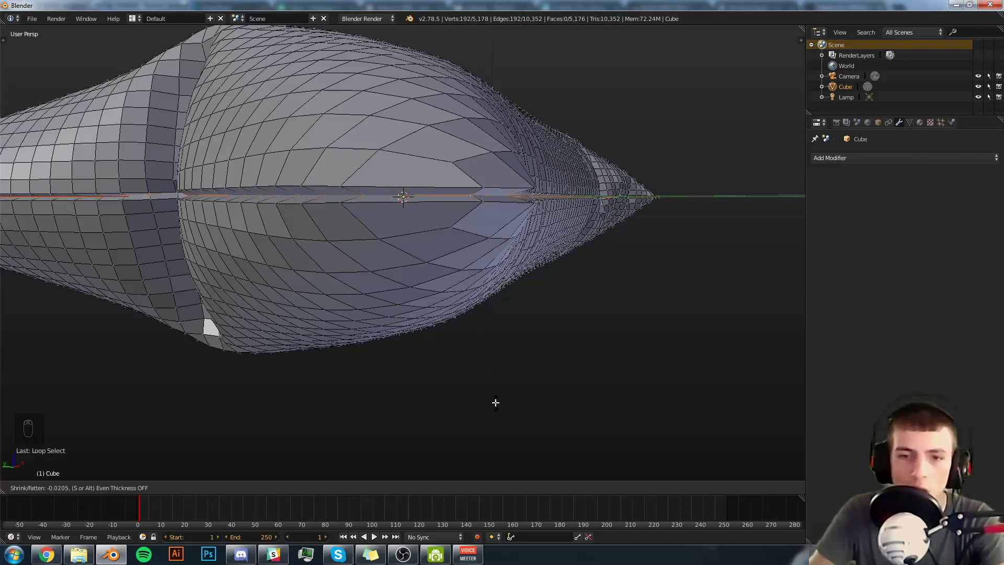
click(498, 404)
Return to Object Mode and add a level 2 Subdivision Surface modifier to the pillow
middle_drag(499, 358, 556, 303)
key(Tab)
middle_drag(392, 307, 449, 271)
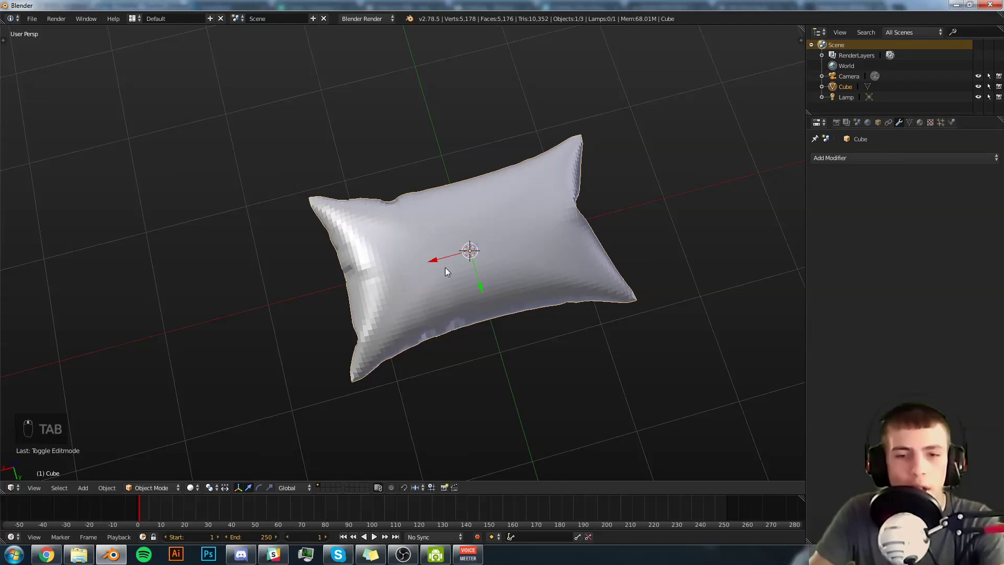
key(ctrl+2)
middle_drag(443, 264, 460, 247)
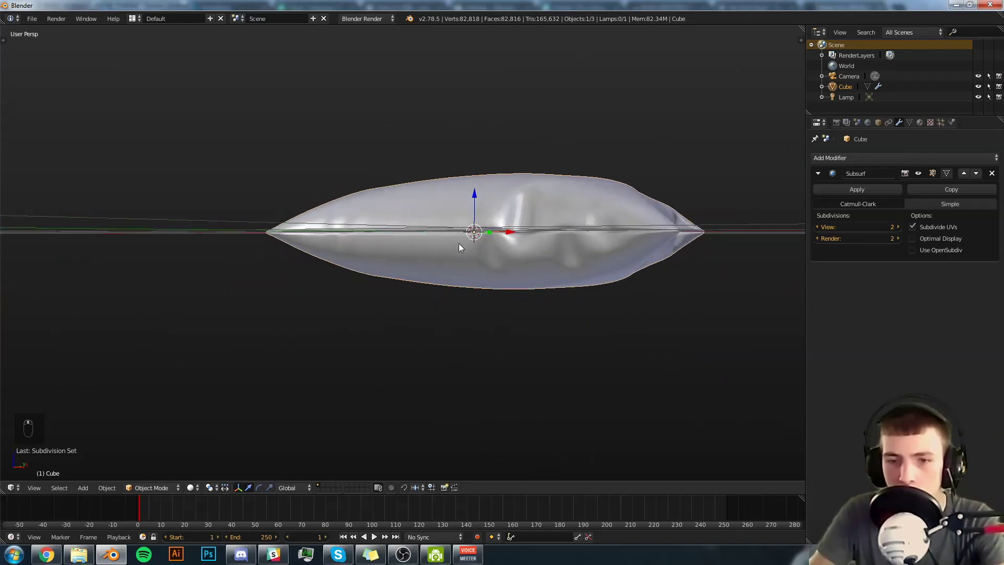
Set the pillow's shading to smooth
key(t)
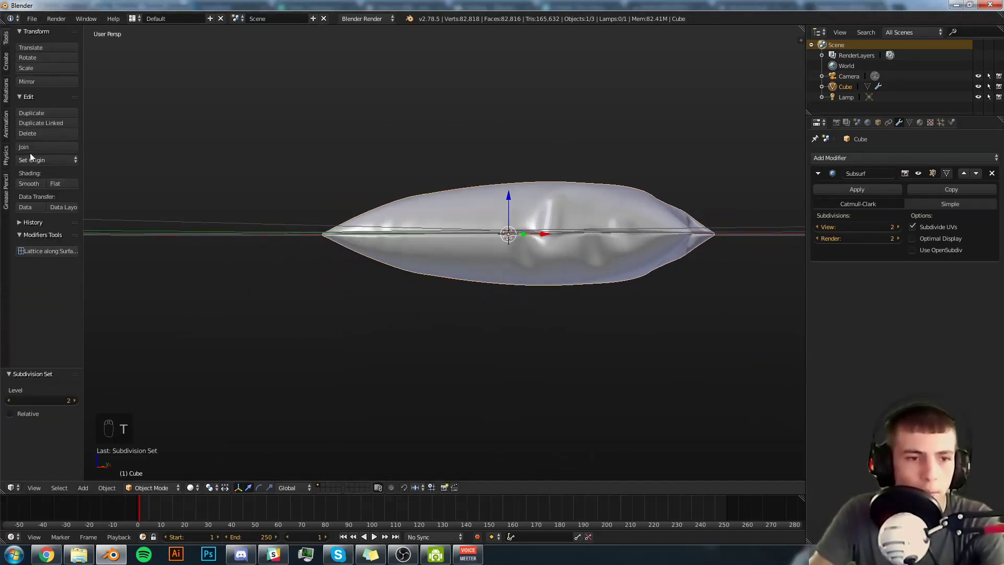
click(24, 183)
middle_drag(479, 237, 415, 290)
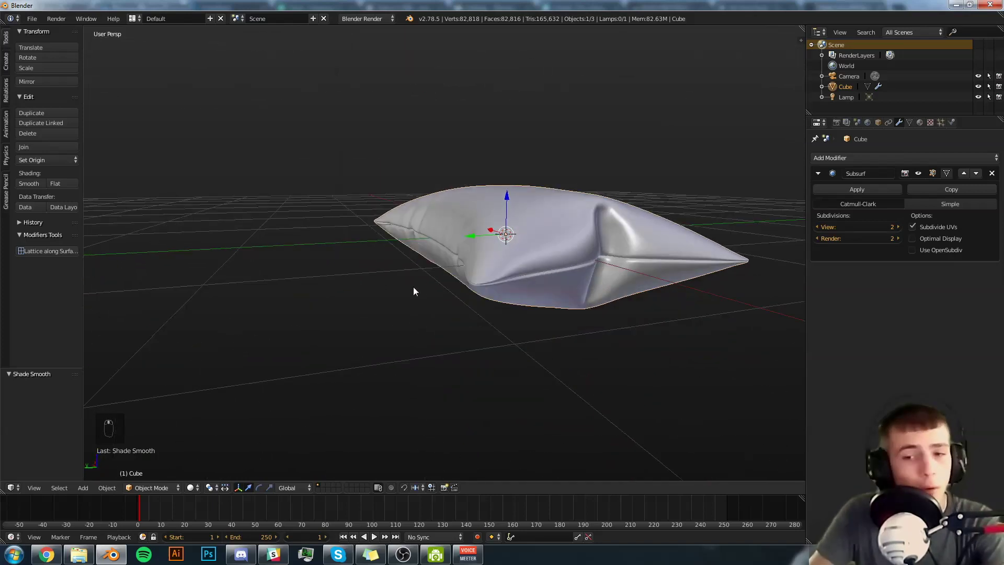
Enter Edit Mode on the pillow and mark the selected middle edge loop around its side as a seam
key(Tab)
scroll(504, 268, up, 3)
middle_drag(505, 268, 422, 201)
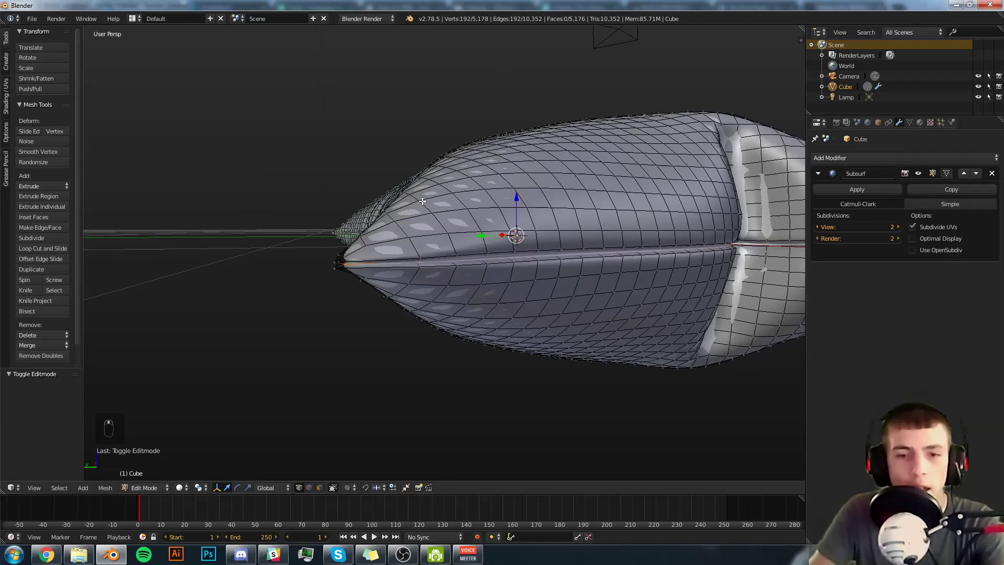
key(ctrl+e)
click(405, 273)
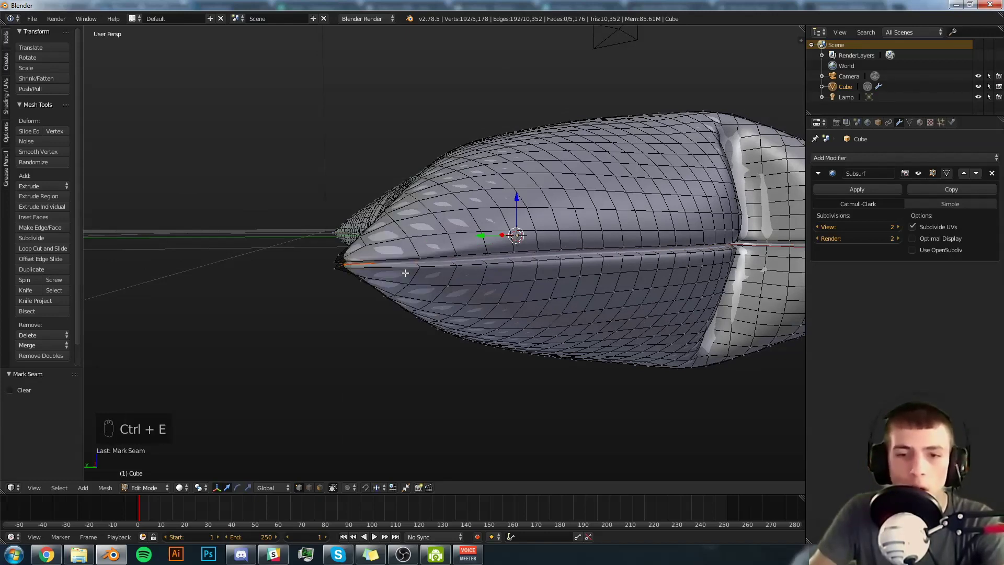
Select the whole pillow mesh and split the Properties area, turning the new area into a UV/Image Editor
key(a)
key(a)
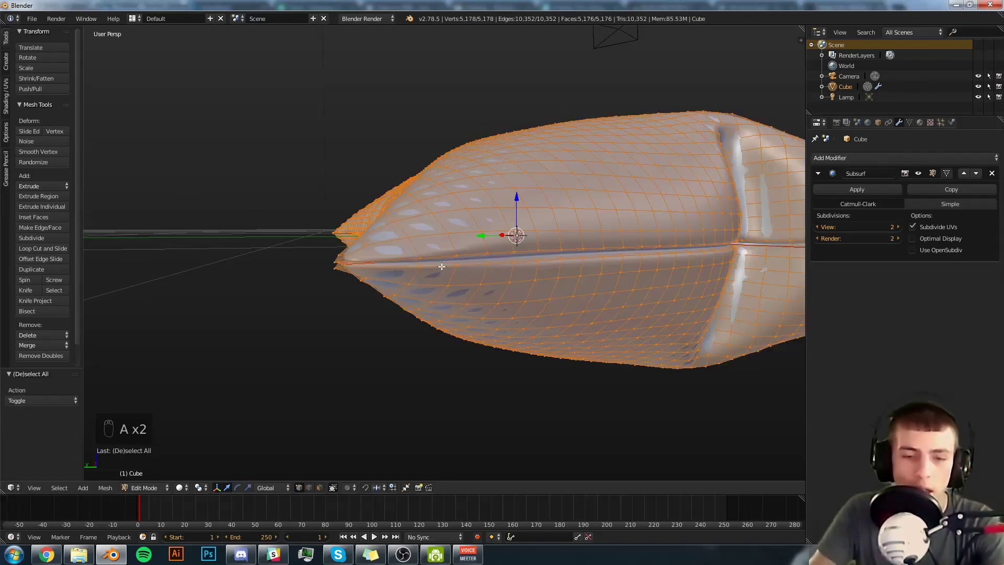
right_click(805, 336)
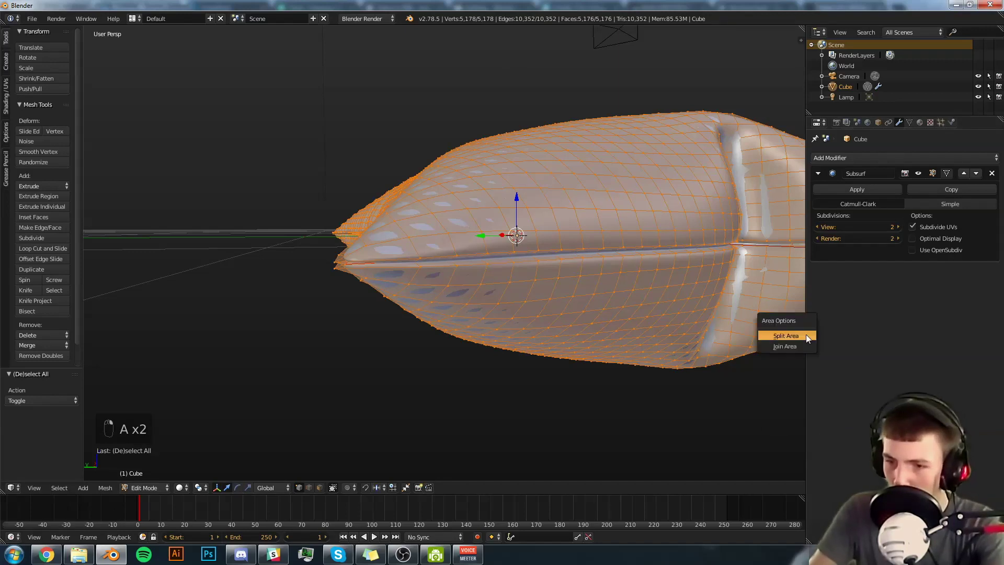
click(806, 335)
click(839, 331)
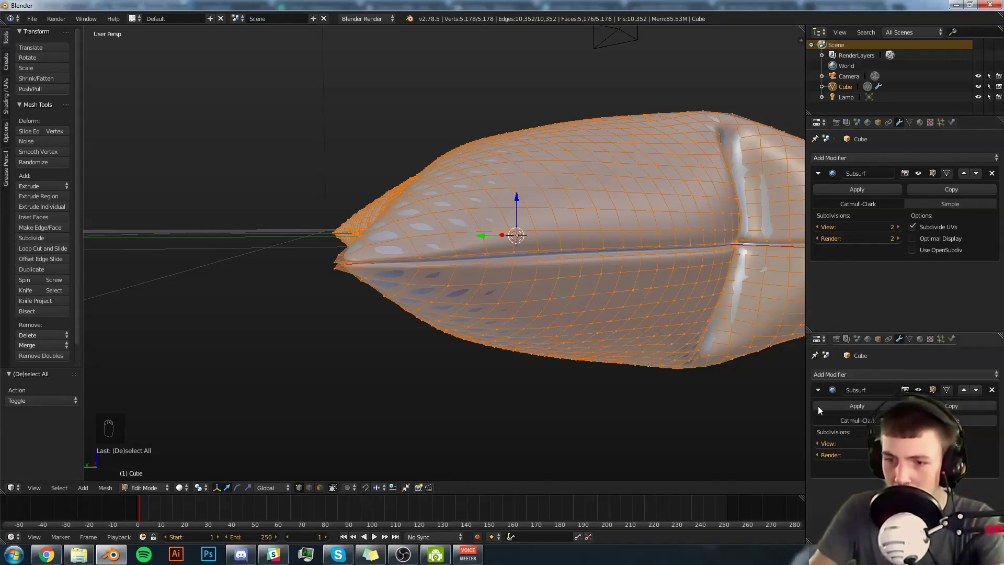
click(817, 340)
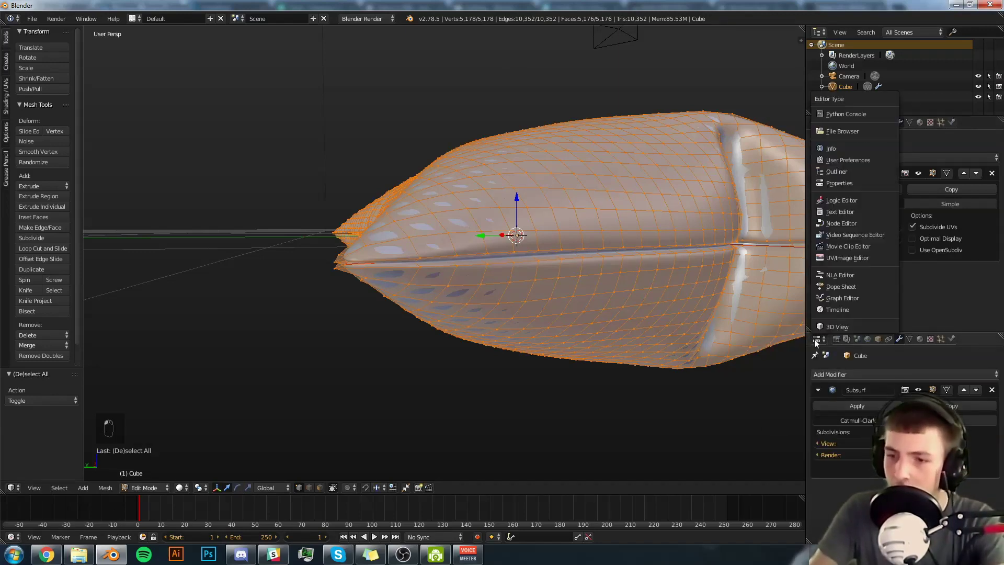
click(839, 257)
Unwrap the entire pillow mesh along its marked seam and return to Object Mode
key(u)
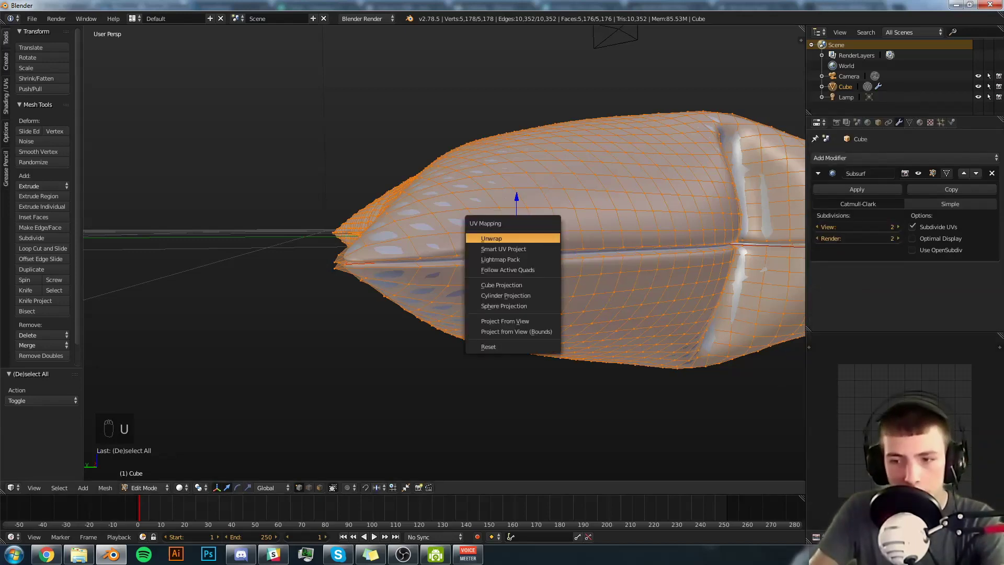
click(492, 239)
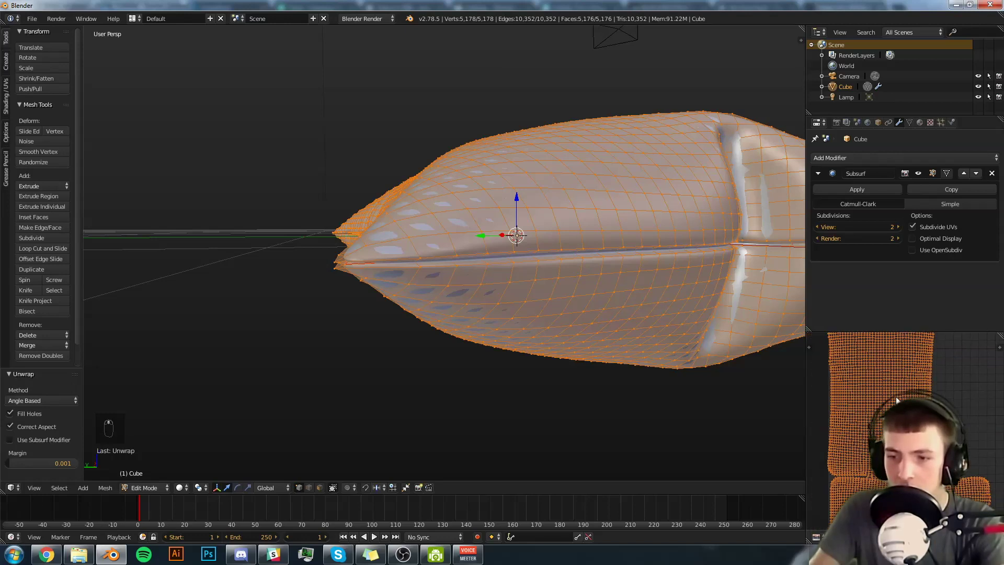
scroll(896, 401, down, 4)
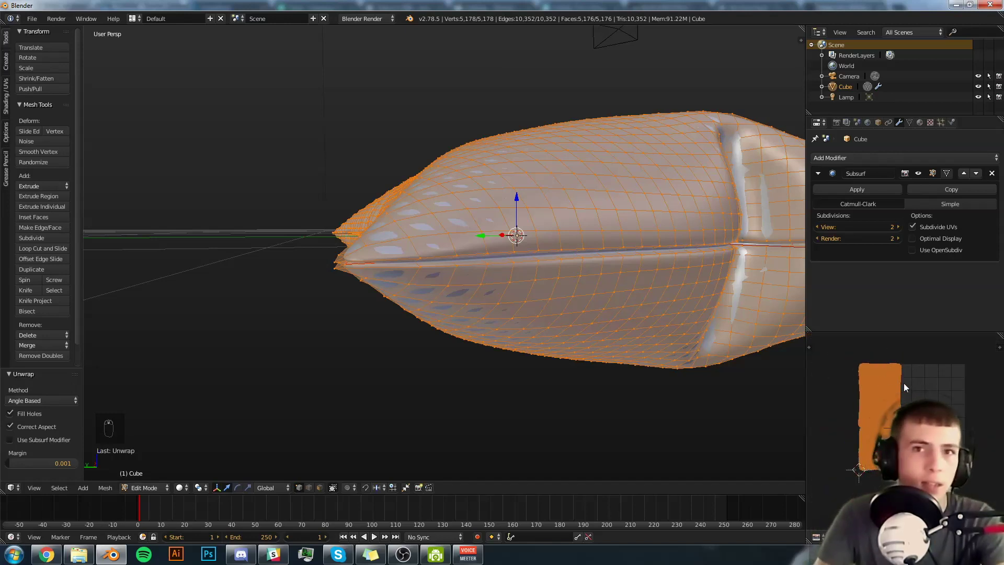
key(Tab)
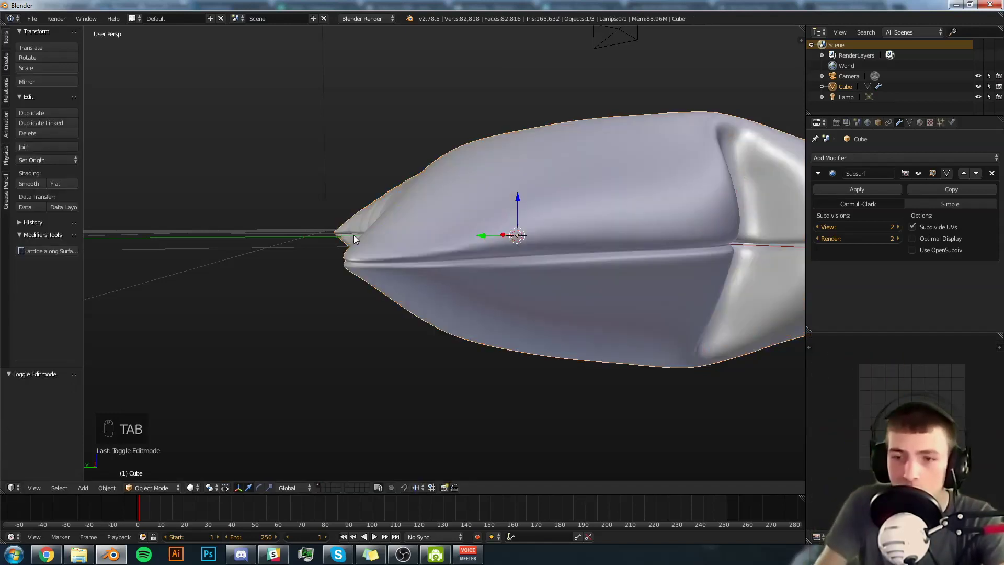
scroll(450, 232, down, 3)
middle_drag(450, 232, 563, 361)
key(Tab)
key(Tab)
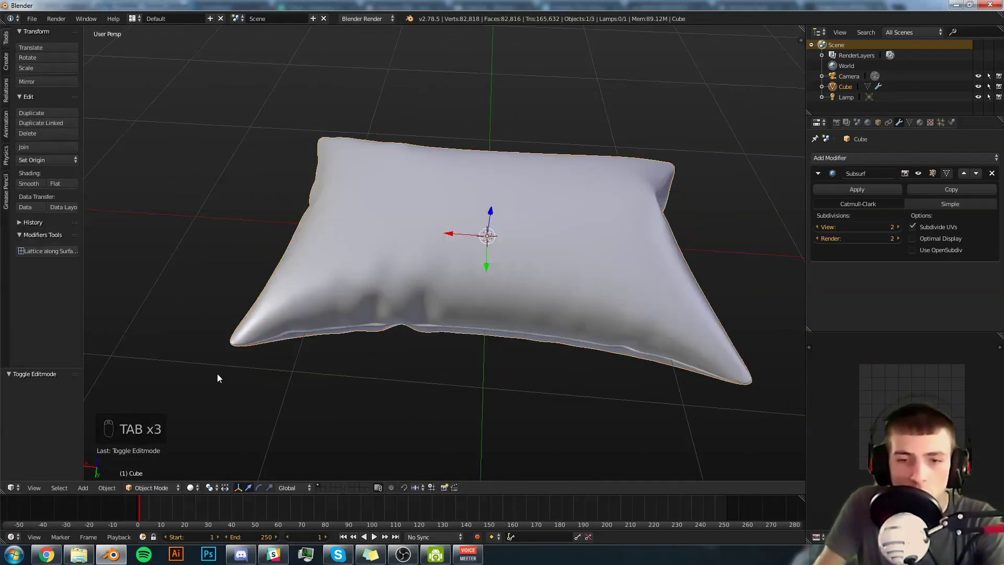
Try a Sculpt Mode brush stroke across the middle of the pillow's front seam, undo it, and return to Object Mode
click(152, 489)
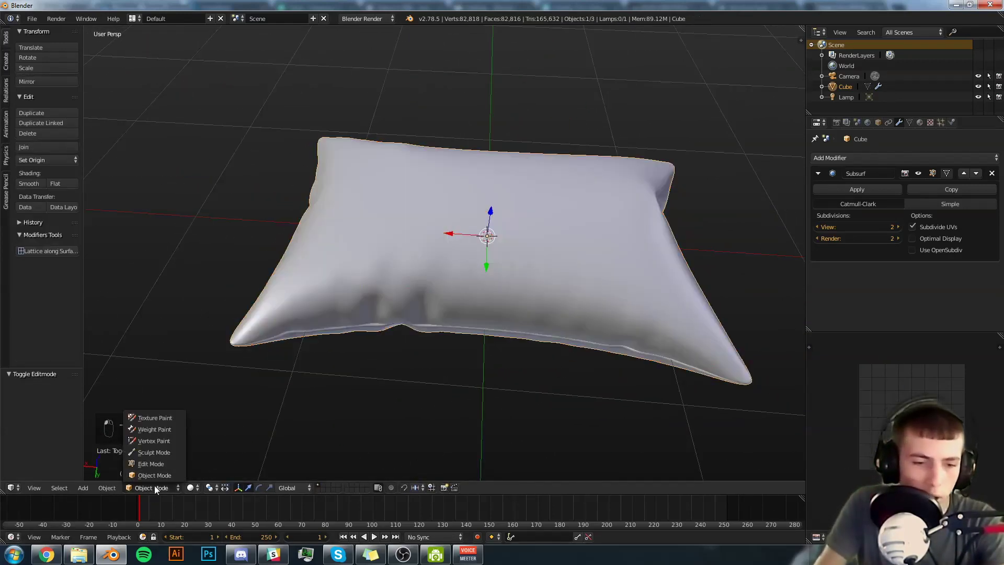
click(162, 447)
middle_drag(478, 232, 501, 268)
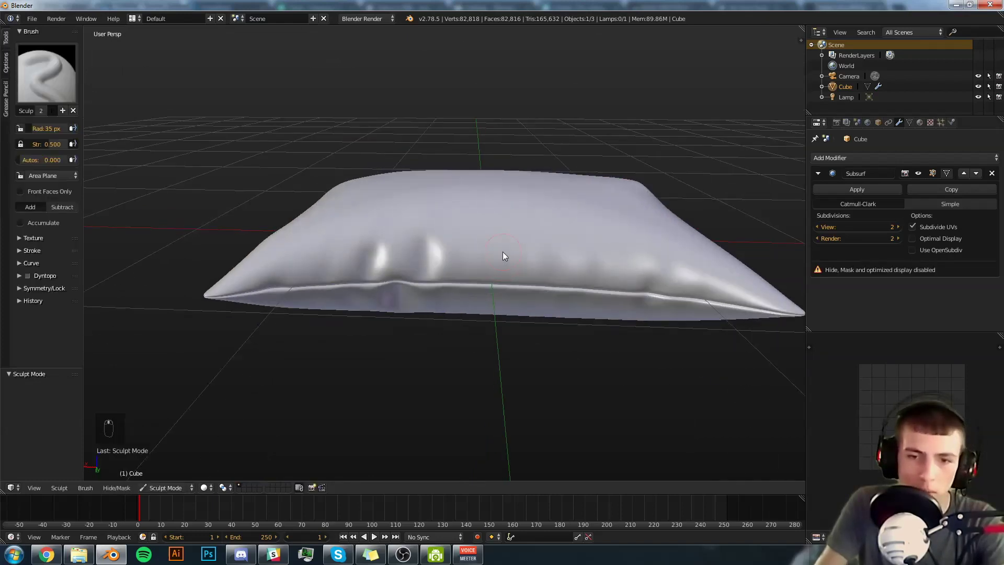
drag(509, 263, 502, 298)
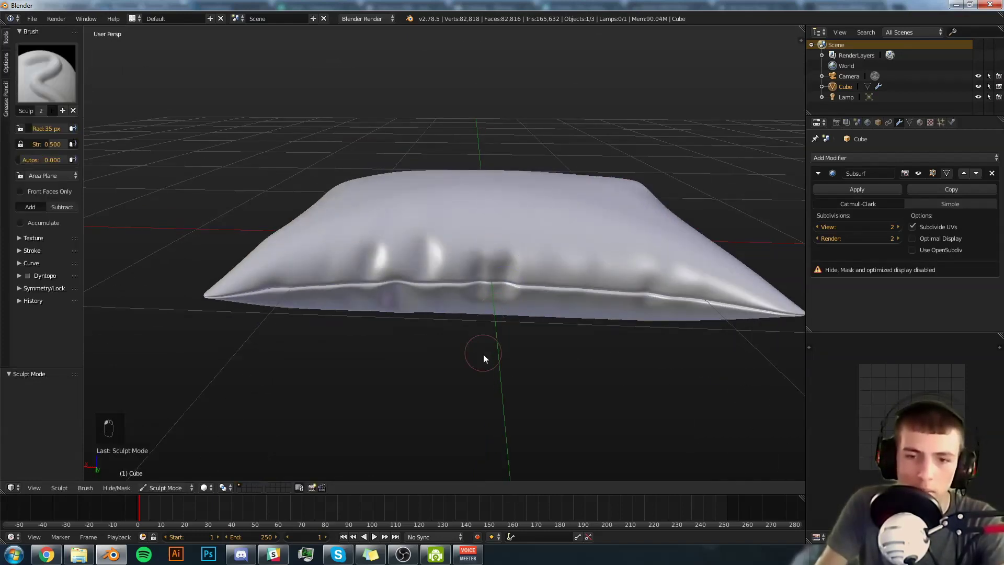
key(ctrl+z)
key(Tab)
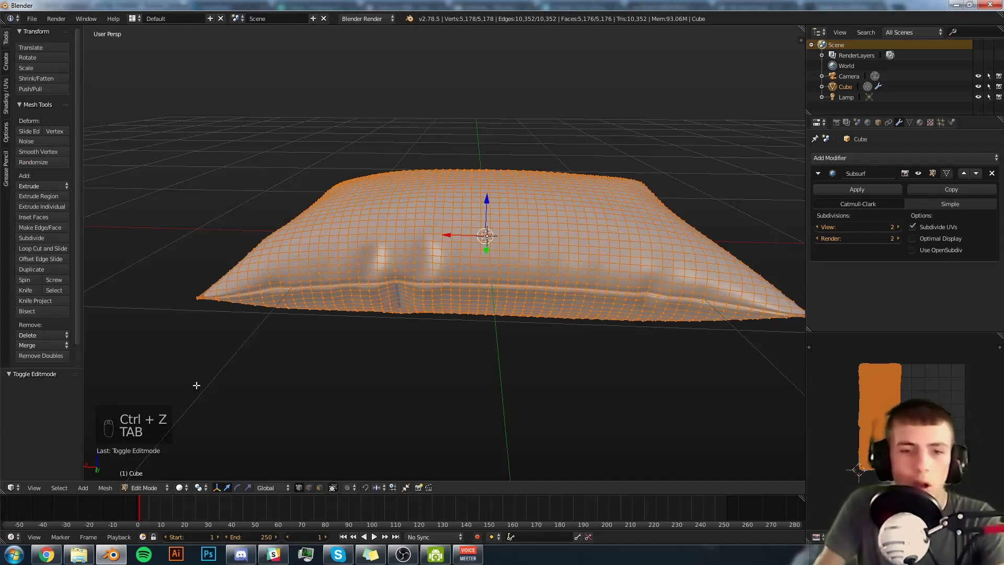
key(Tab)
click(162, 486)
click(163, 475)
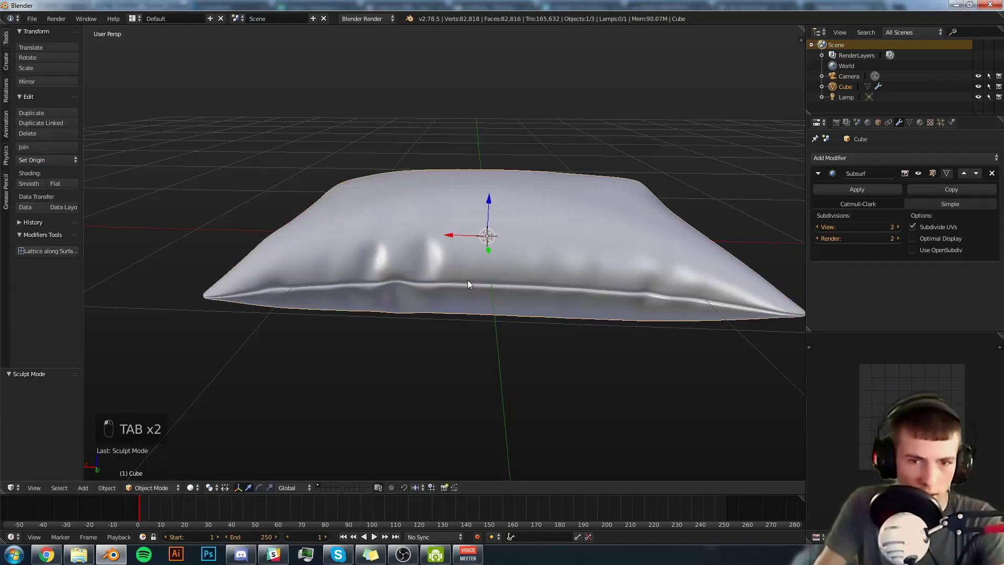
middle_drag(468, 281, 510, 212)
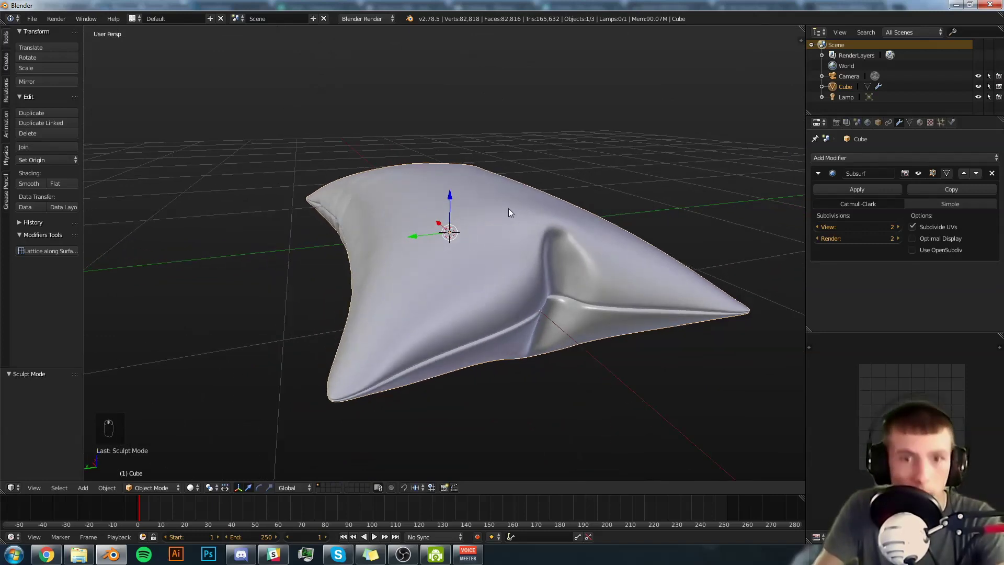